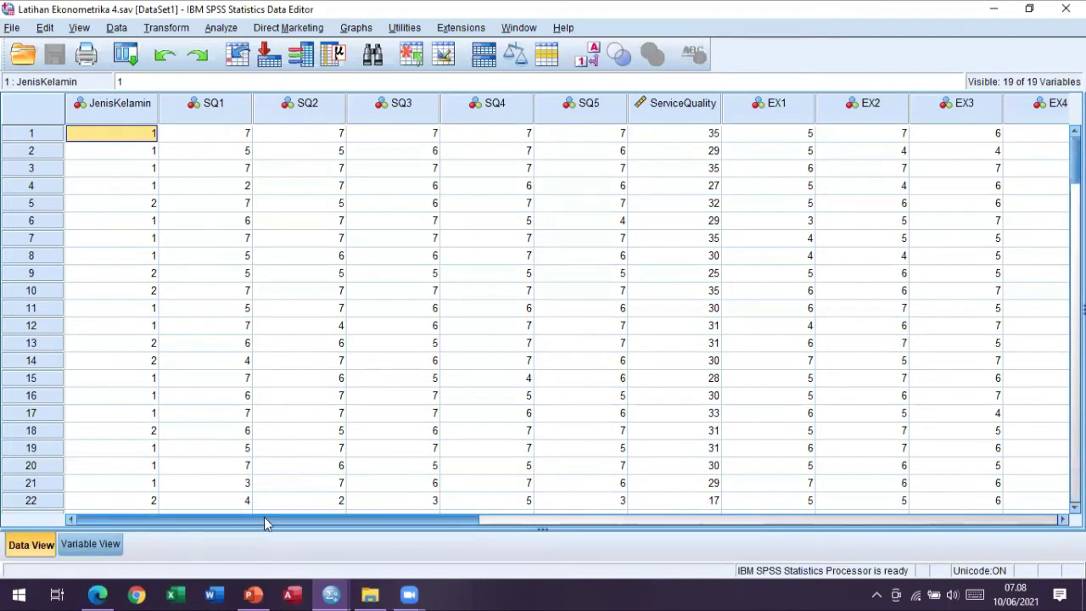
Review the ServiceQuality, EmotionalExperience, WordofMouth and JenisKelamin columns in the dataset
left_click_drag(264, 516, 358, 531)
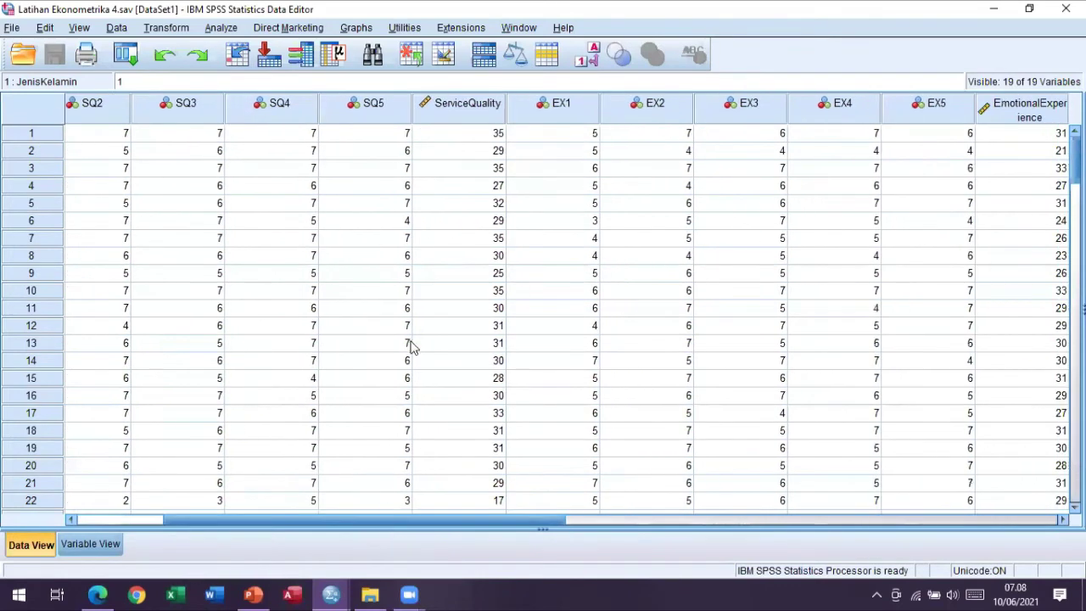
left_click(471, 107)
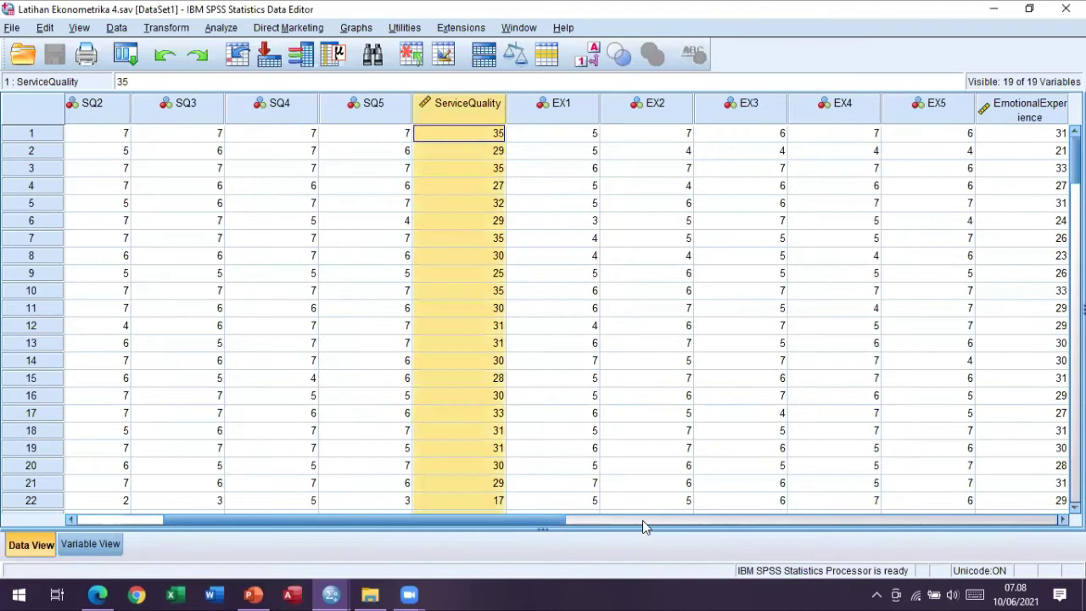
left_click_drag(544, 516, 440, 531)
left_click(609, 110)
left_click(687, 116)
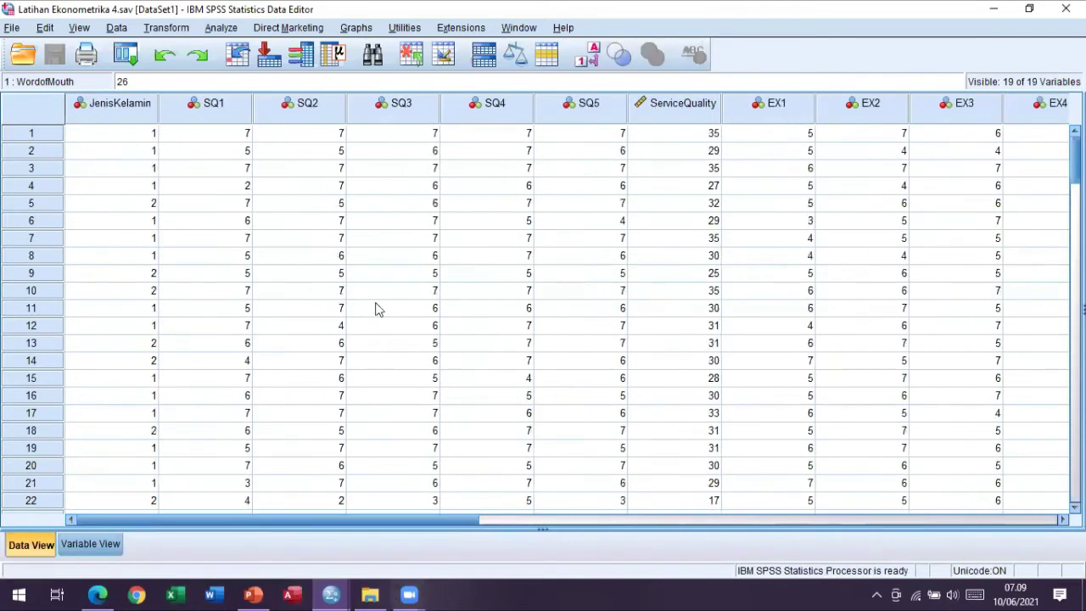
left_click(129, 110)
left_click(129, 137)
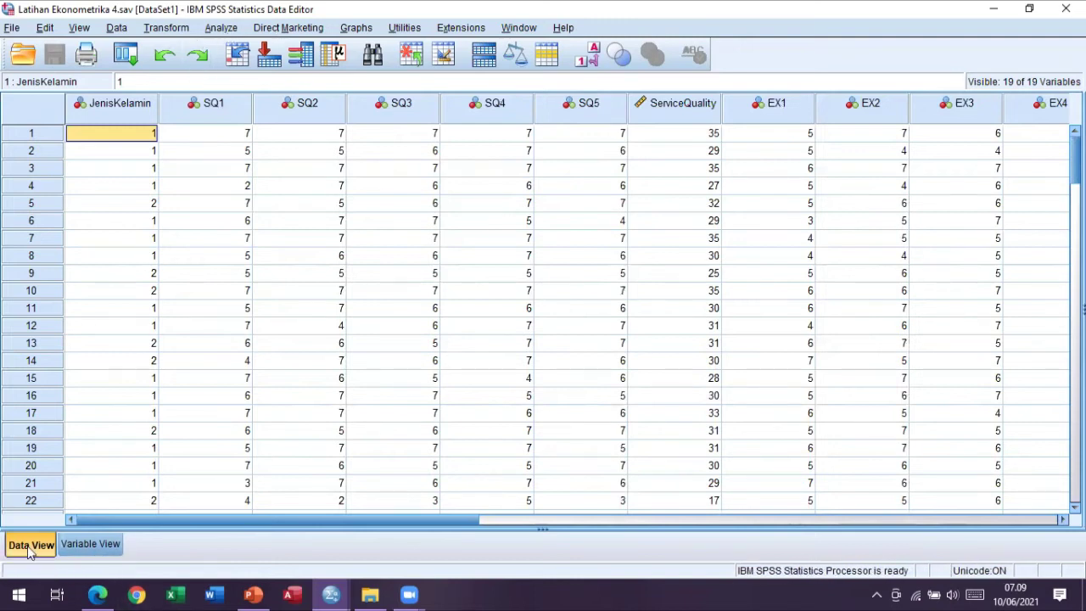
Start a linear regression with Word of Mouth as the dependent variable
left_click(217, 34)
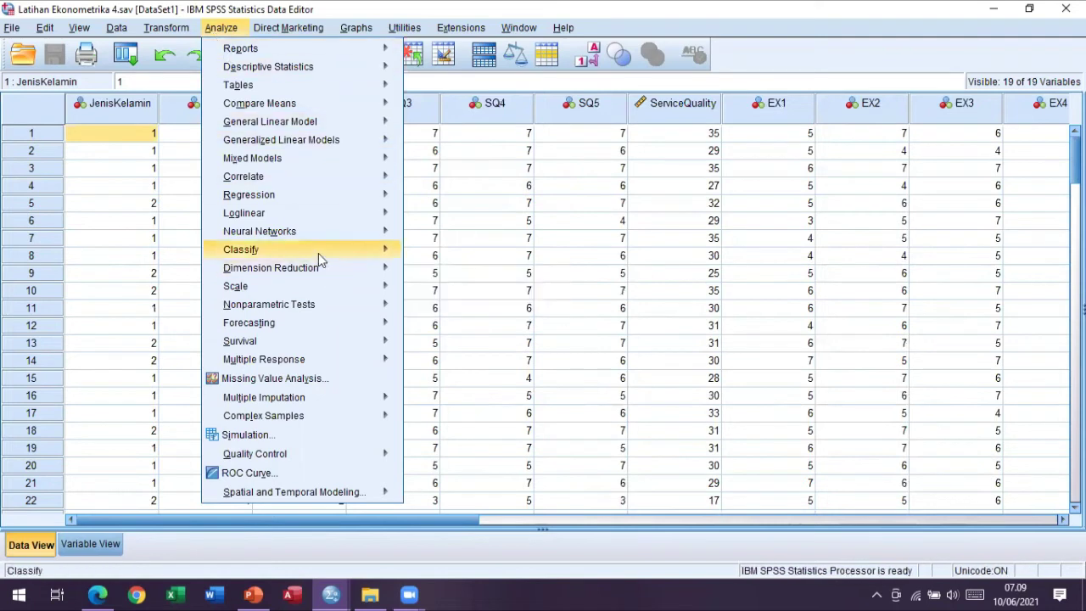
mouse_move(320, 194)
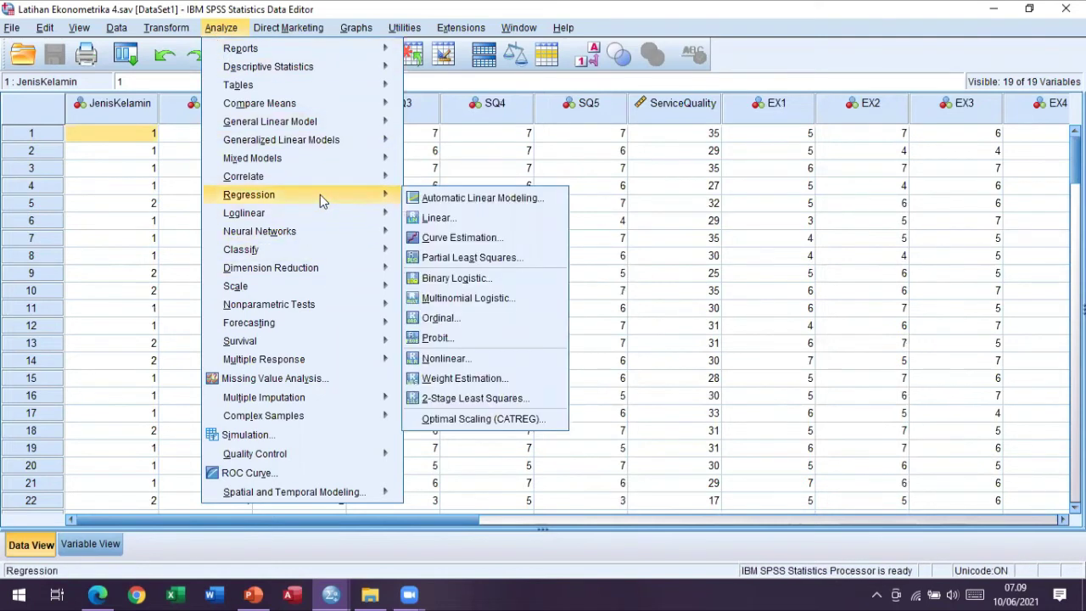
left_click(438, 219)
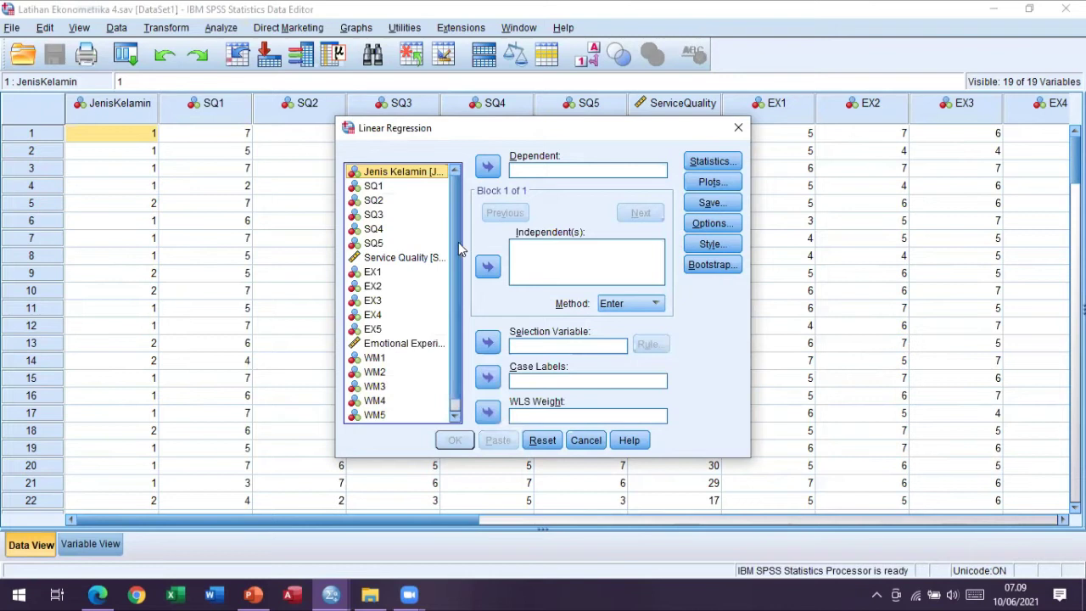
scroll(456, 248, "down", 1)
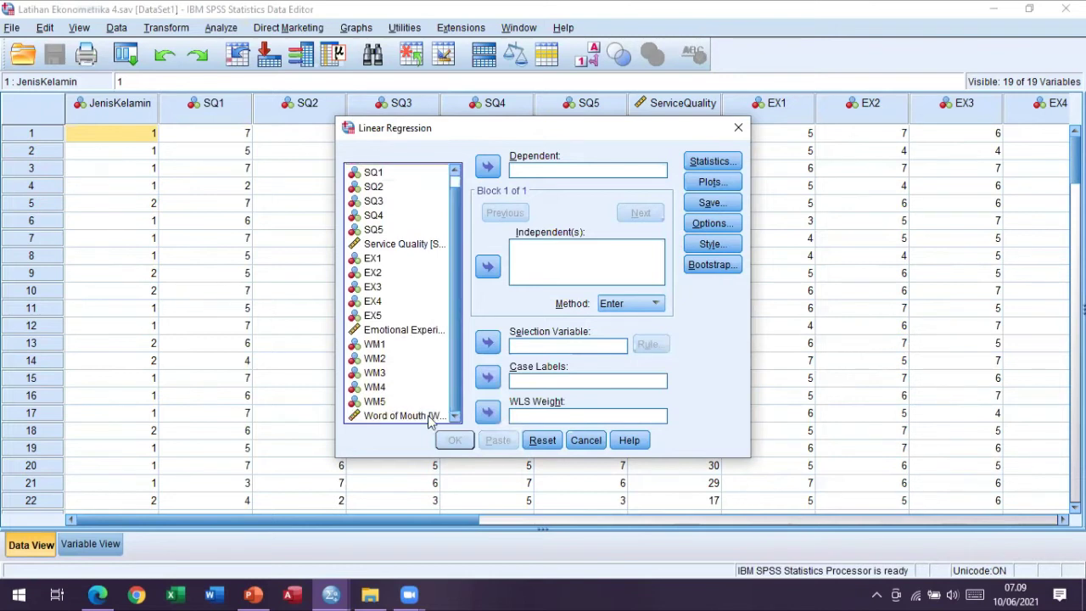
left_click(433, 415)
left_click(489, 167)
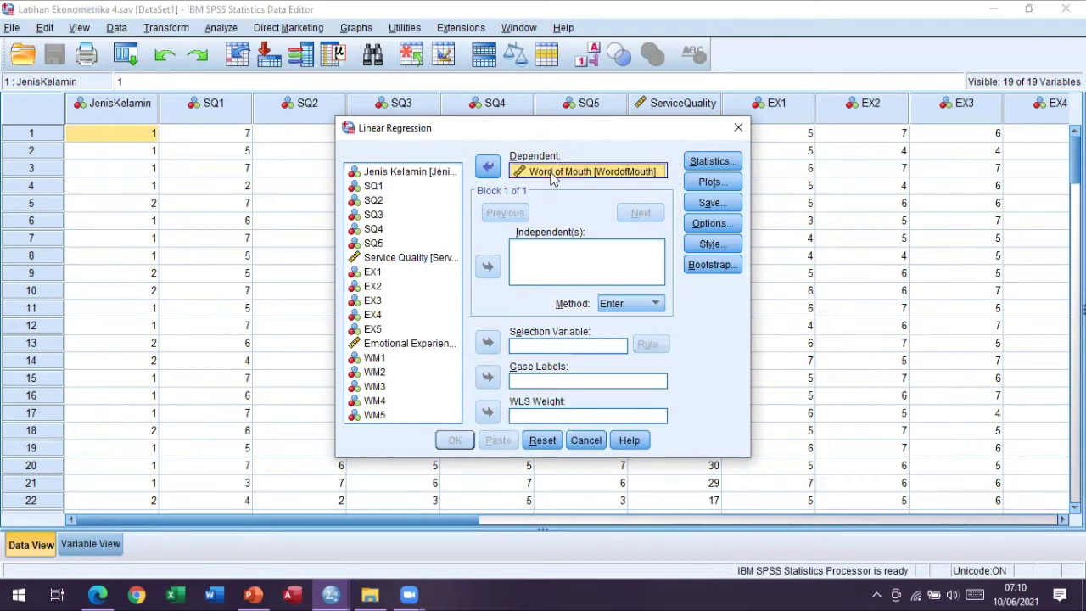
Add Service Quality and Emotional Experience as independent variables and run the regression on all cases
left_click(419, 257)
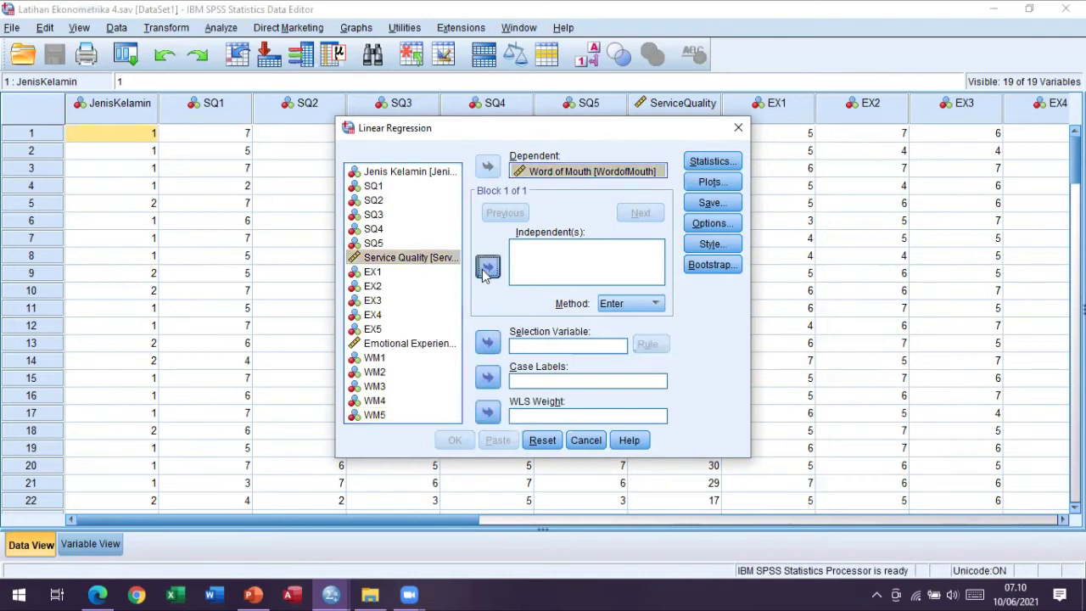
left_click(485, 268)
left_click(426, 342)
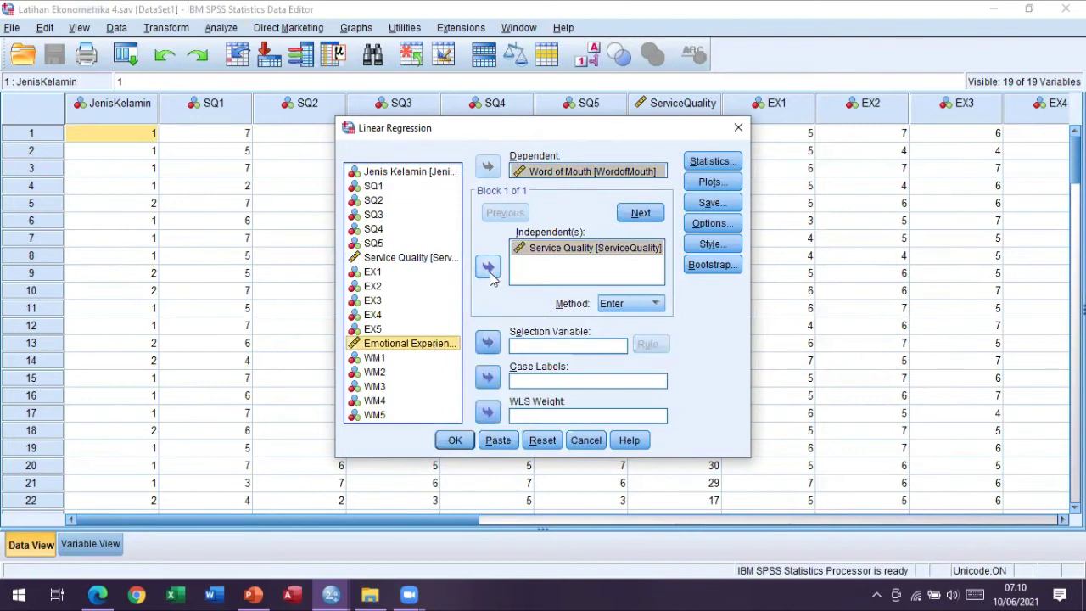
left_click(489, 273)
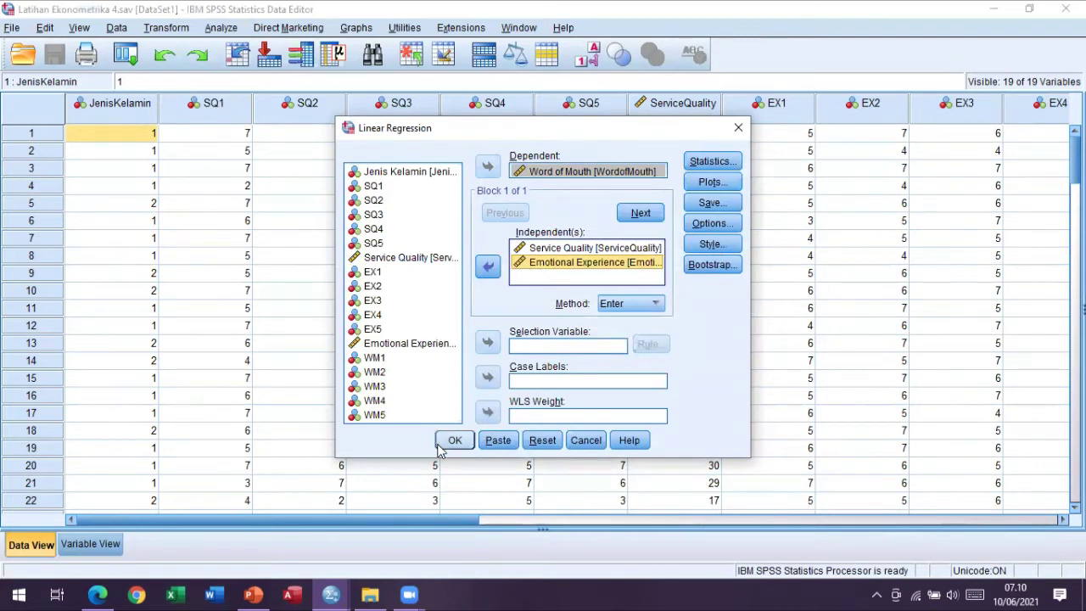
left_click(463, 447)
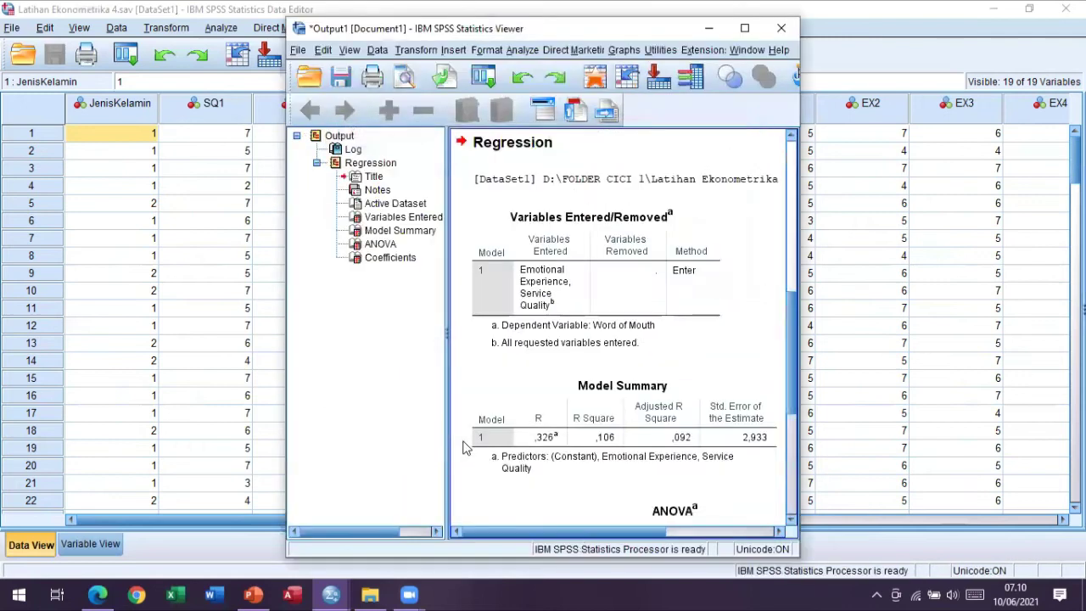
Examine the all-cases regression output, especially the Coefficients table's significance values, and return to the dataset
left_click(744, 29)
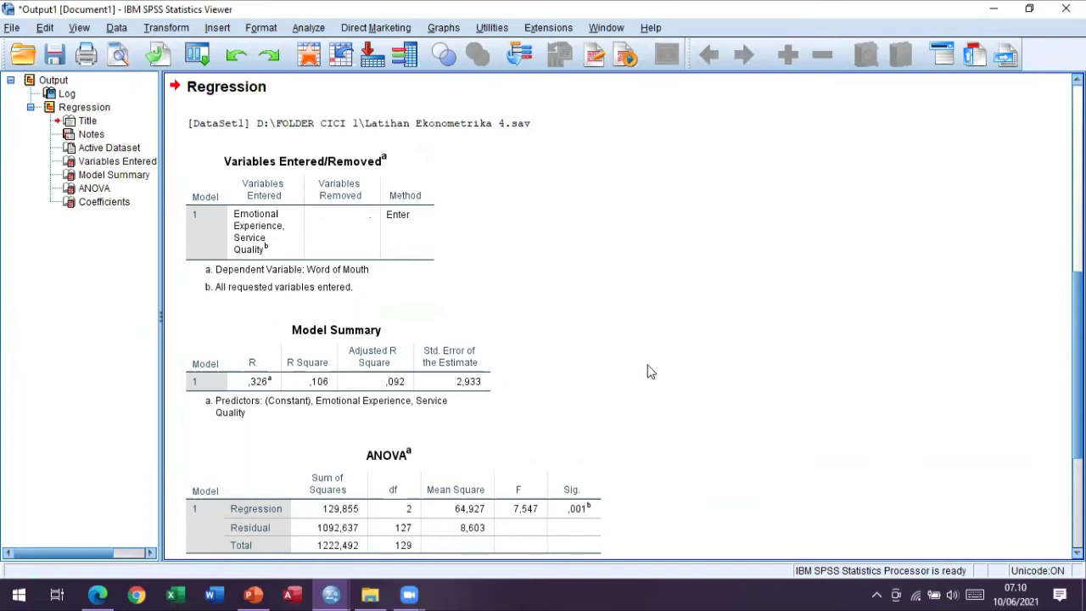
scroll(638, 409, "down", 5)
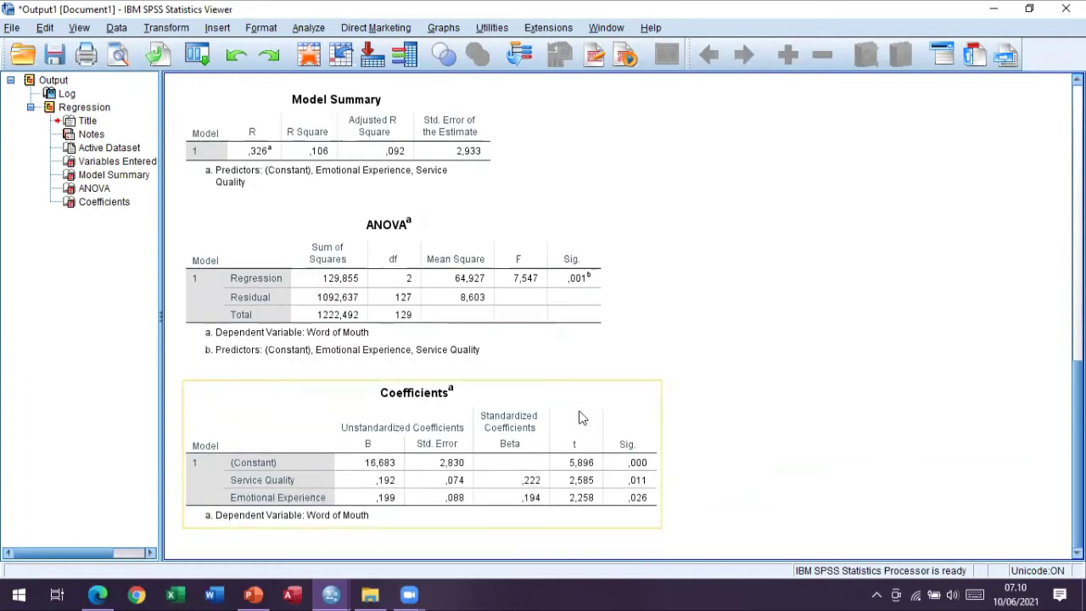
left_click(500, 460)
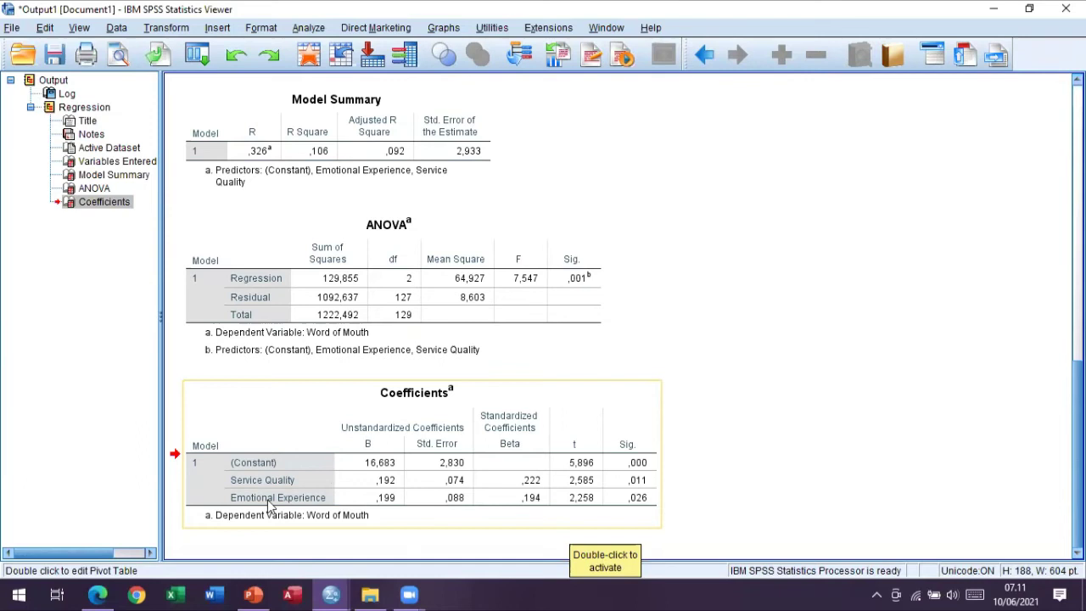
left_click(650, 498)
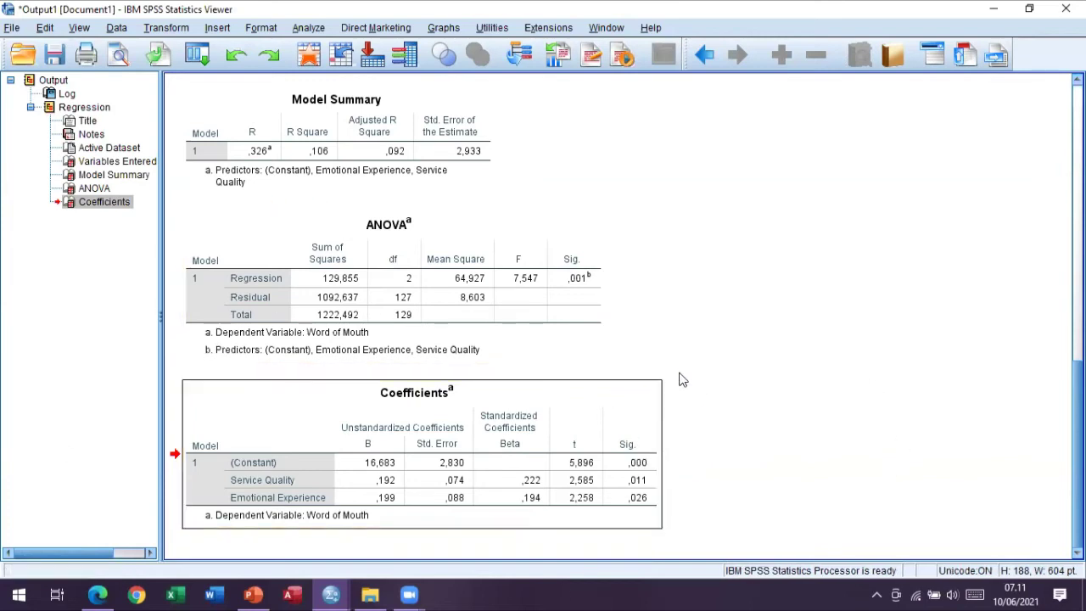
scroll(922, 380, "up", 2)
scroll(922, 379, "down", 2)
left_click(993, 9)
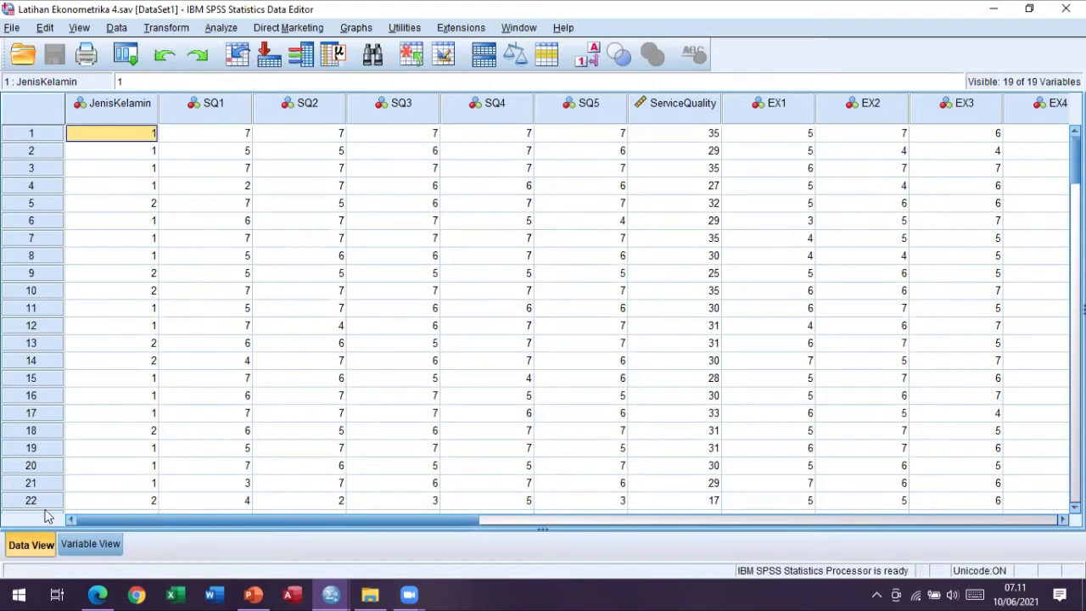
Reset the linear regression setup and assign Word of Mouth as the dependent variable again
left_click(216, 31)
mouse_move(304, 198)
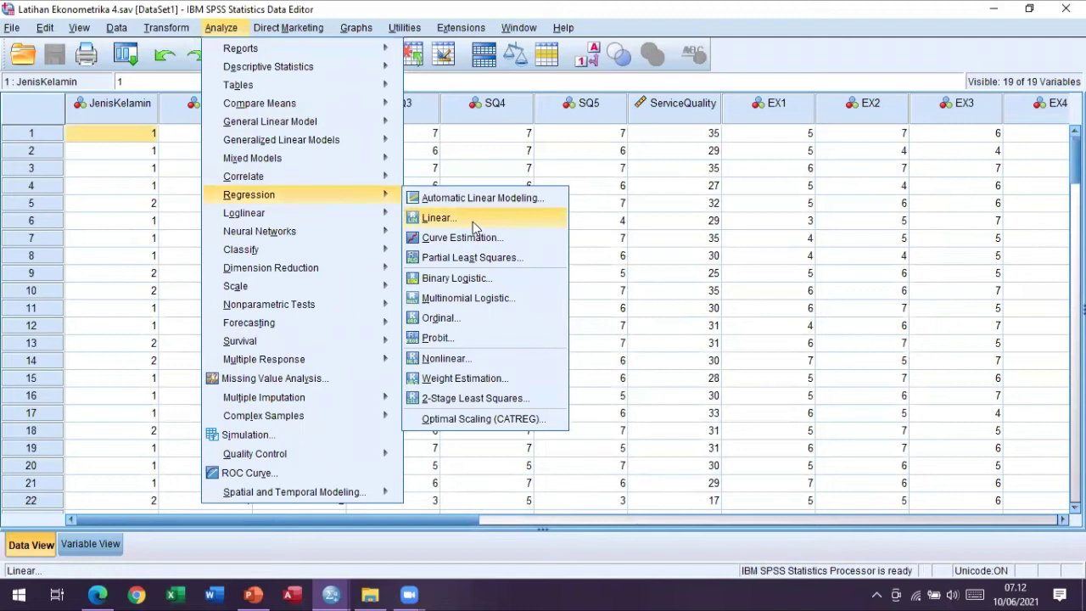
left_click(438, 218)
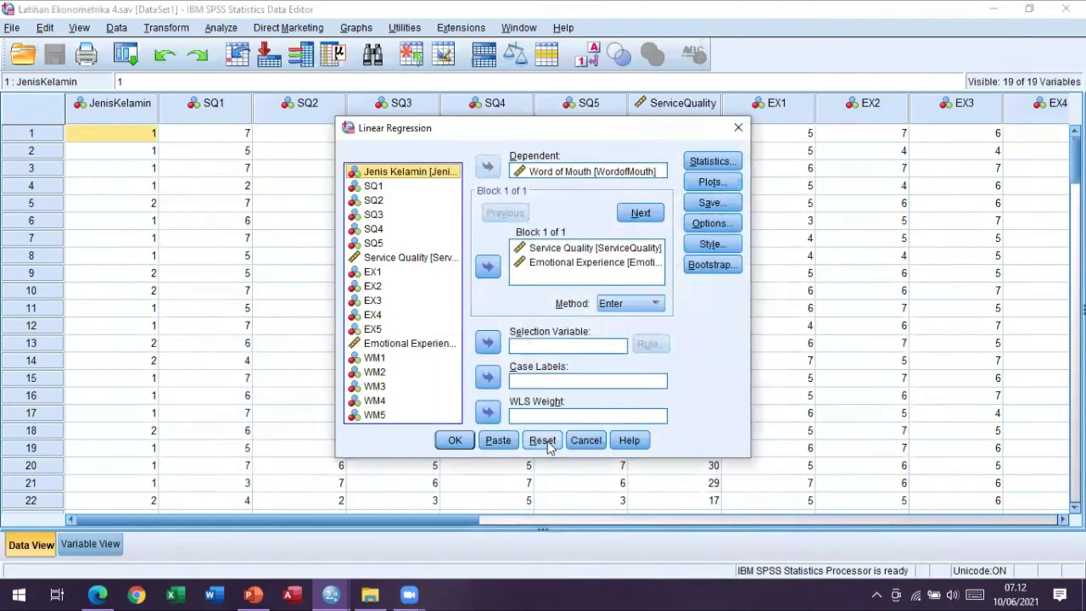
left_click(543, 440)
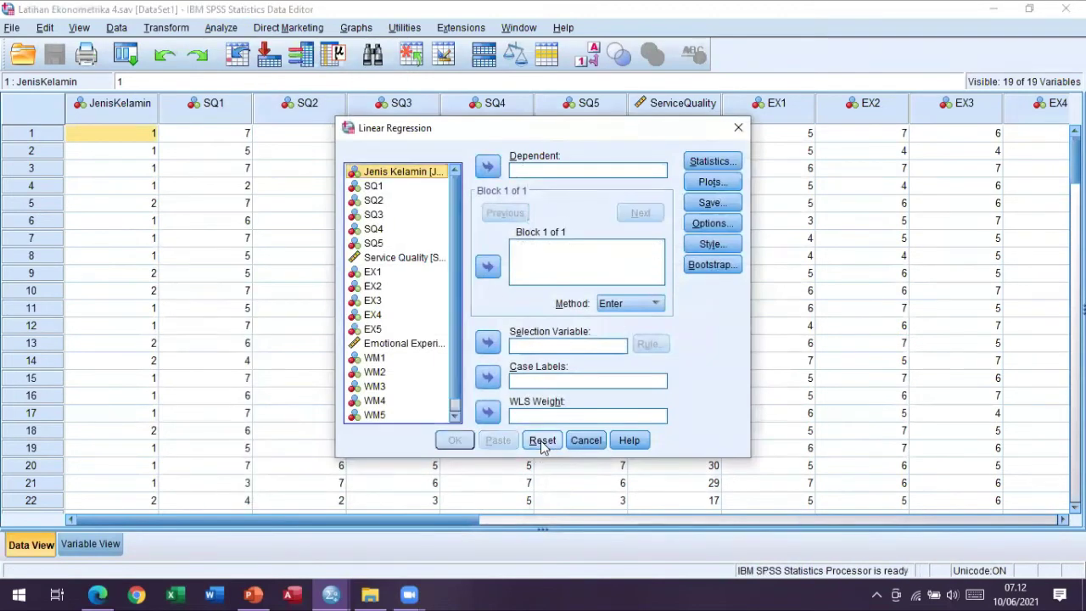
left_click(455, 416)
left_click(428, 415)
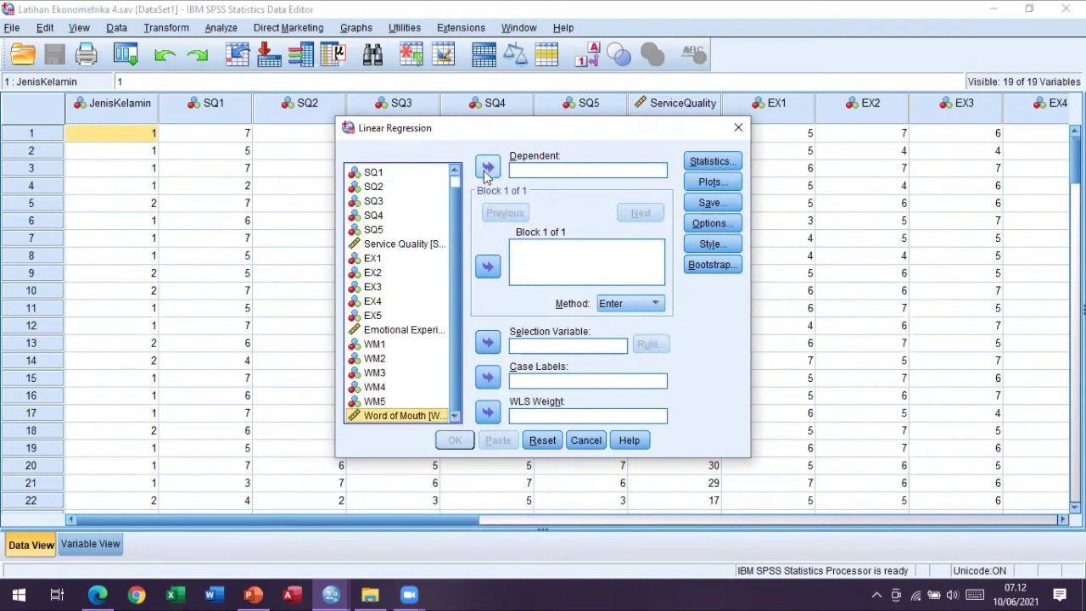
left_click(486, 169)
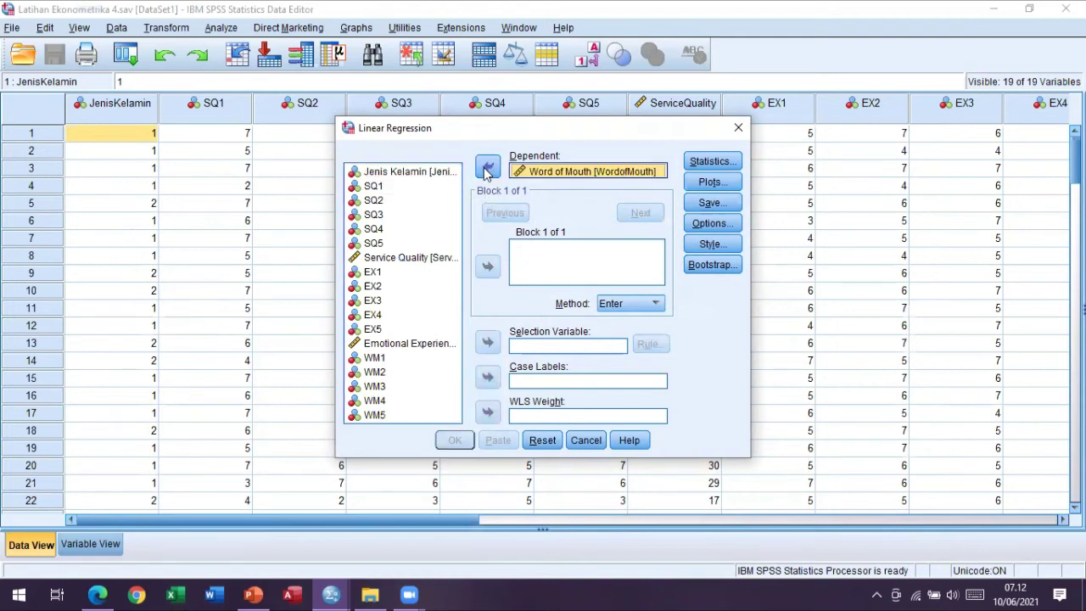
Enter Service Quality and Emotional Experience as the independent variables in Block 1
left_click(427, 257)
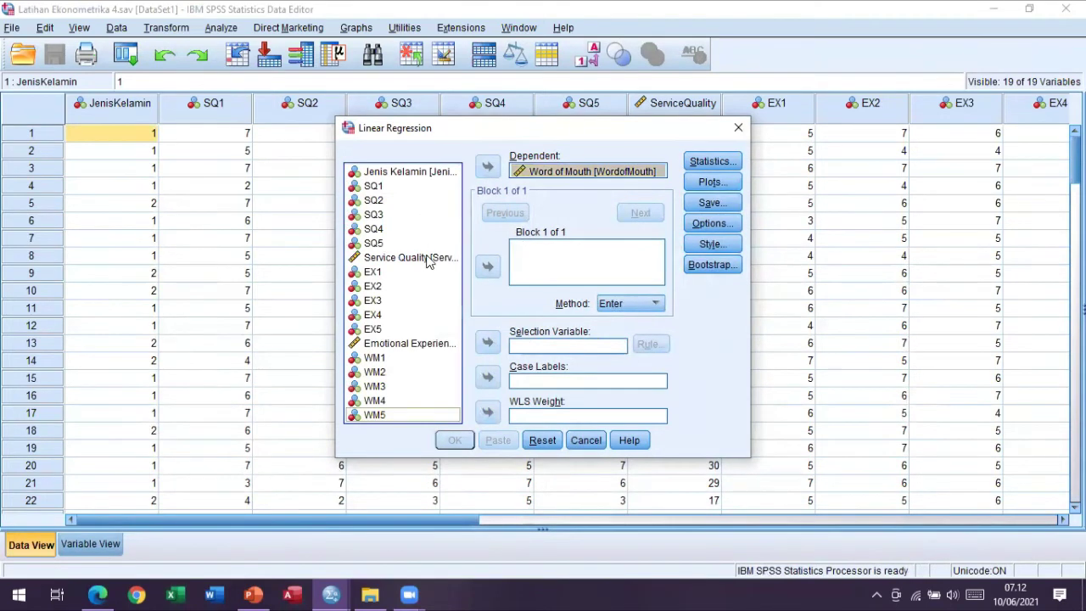
left_click(426, 345)
left_click(427, 263)
left_click(487, 266)
left_click(428, 346)
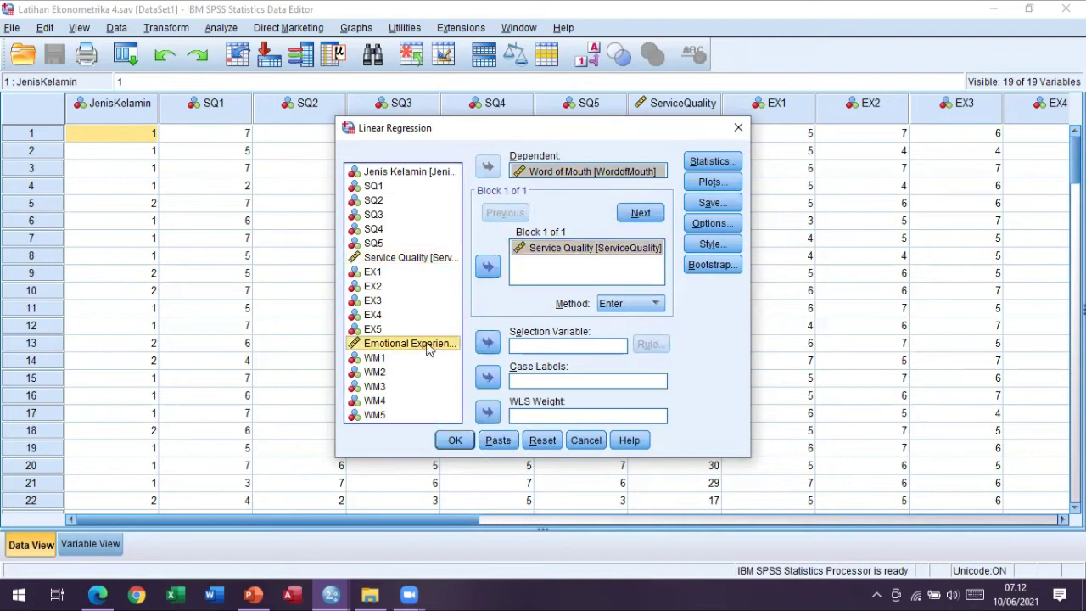
left_click(488, 266)
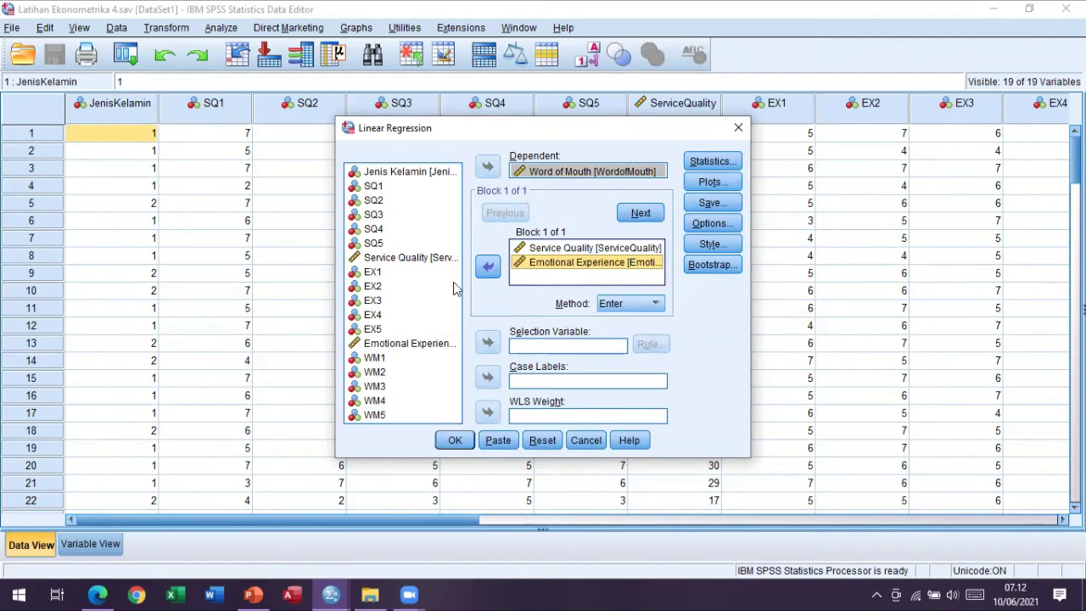
Use Jenis Kelamin as the selection variable with the rule equal to 1, and run the regression
left_click(402, 173)
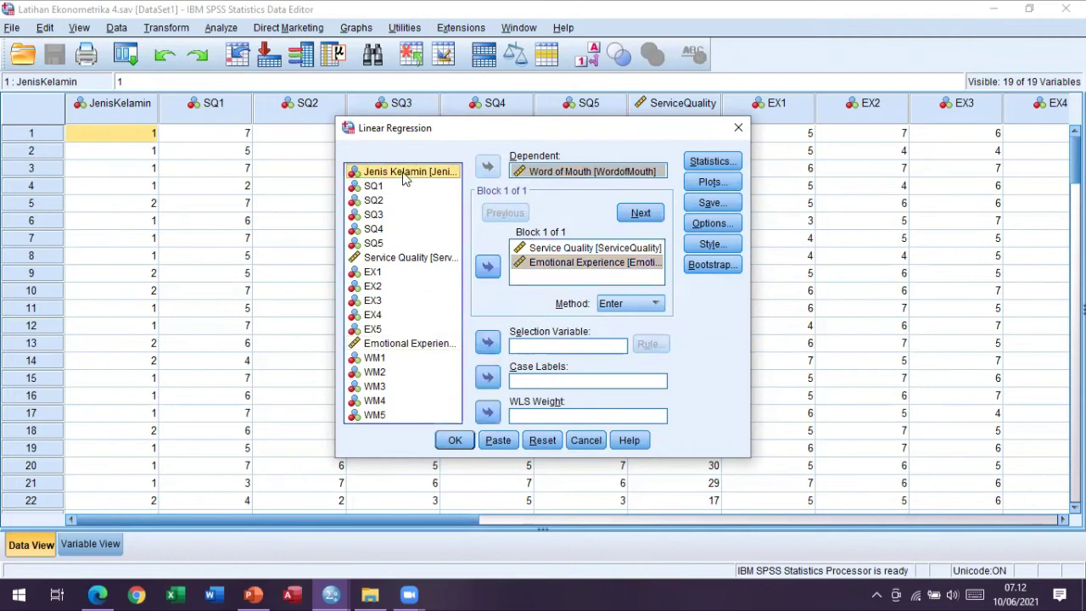
left_click(488, 345)
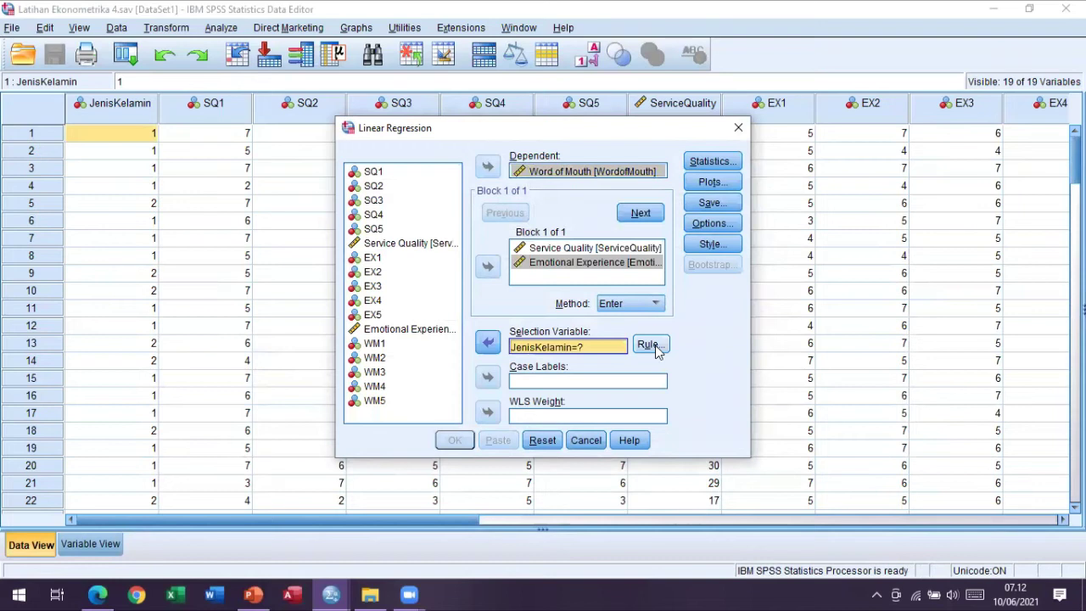
left_click(654, 348)
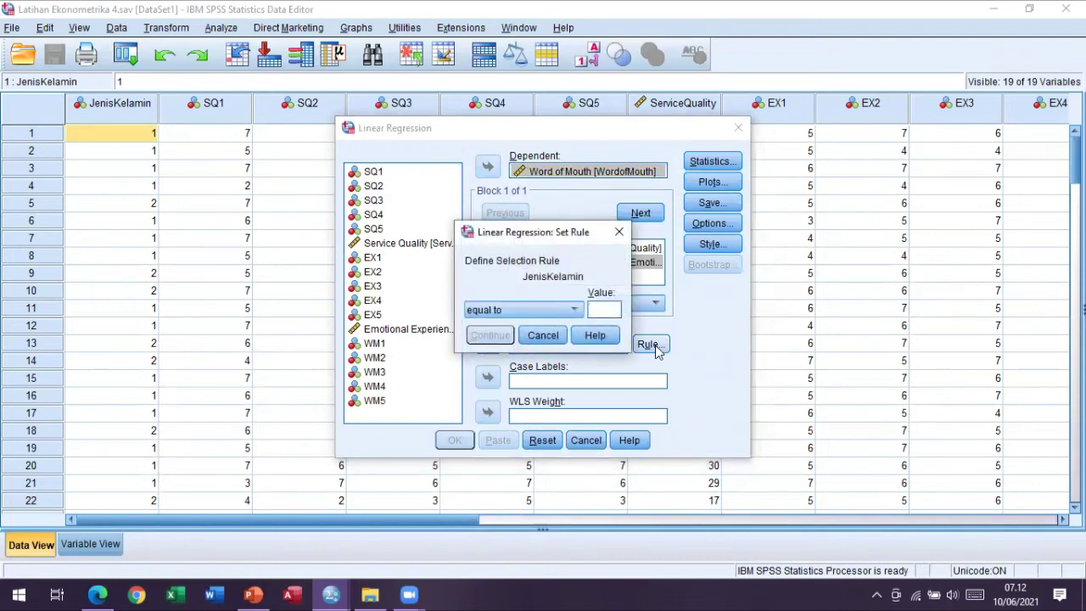
left_click(600, 311)
type("1")
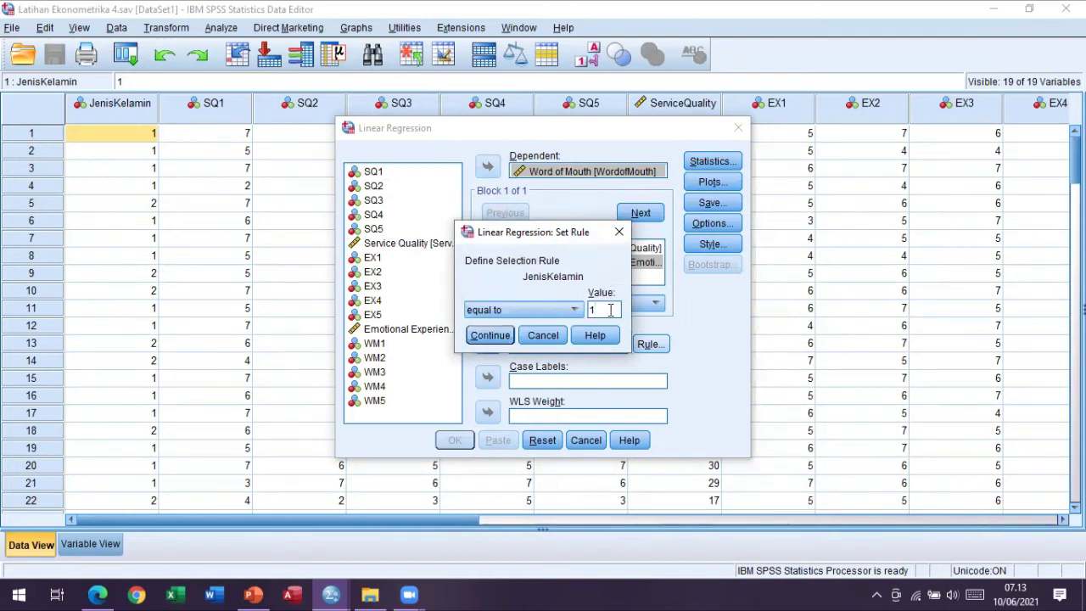
left_click(488, 336)
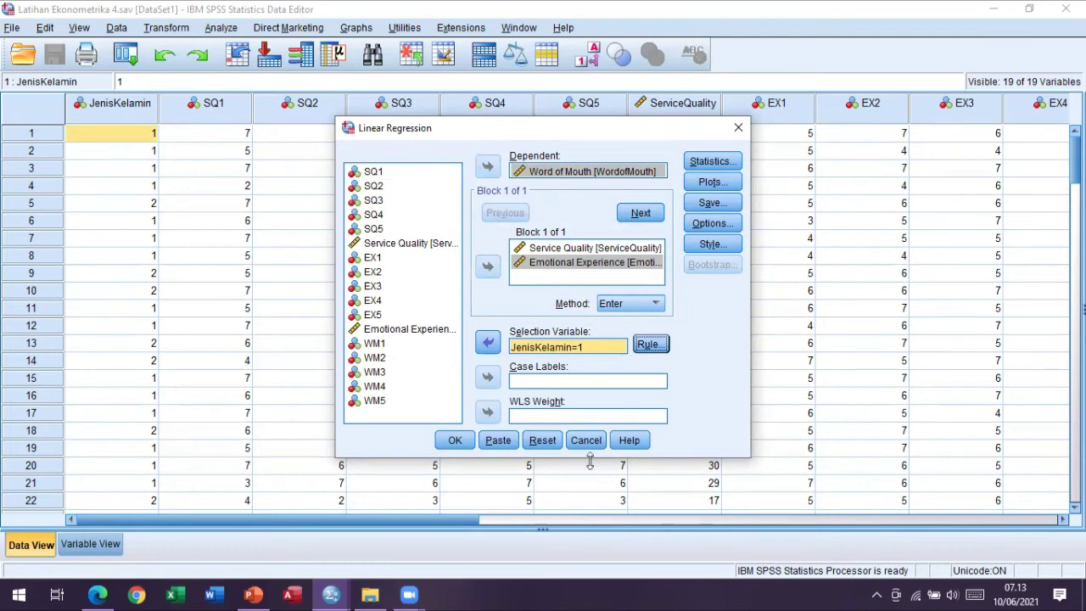
left_click(455, 440)
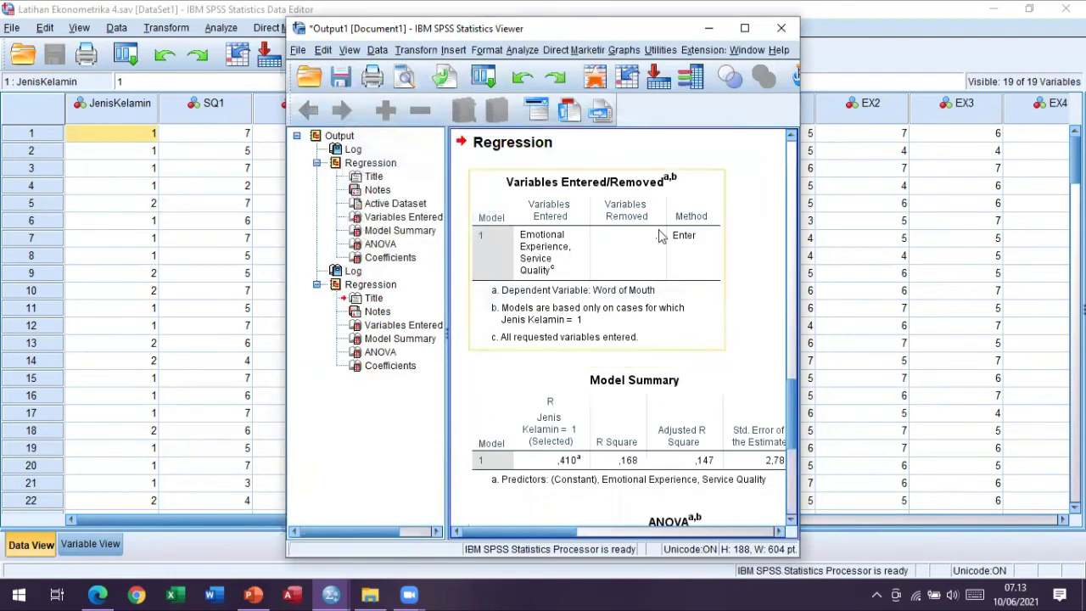
Examine the Model Summary, ANOVA and Coefficients tables of the regression for Jenis Kelamin = 1
left_click(744, 28)
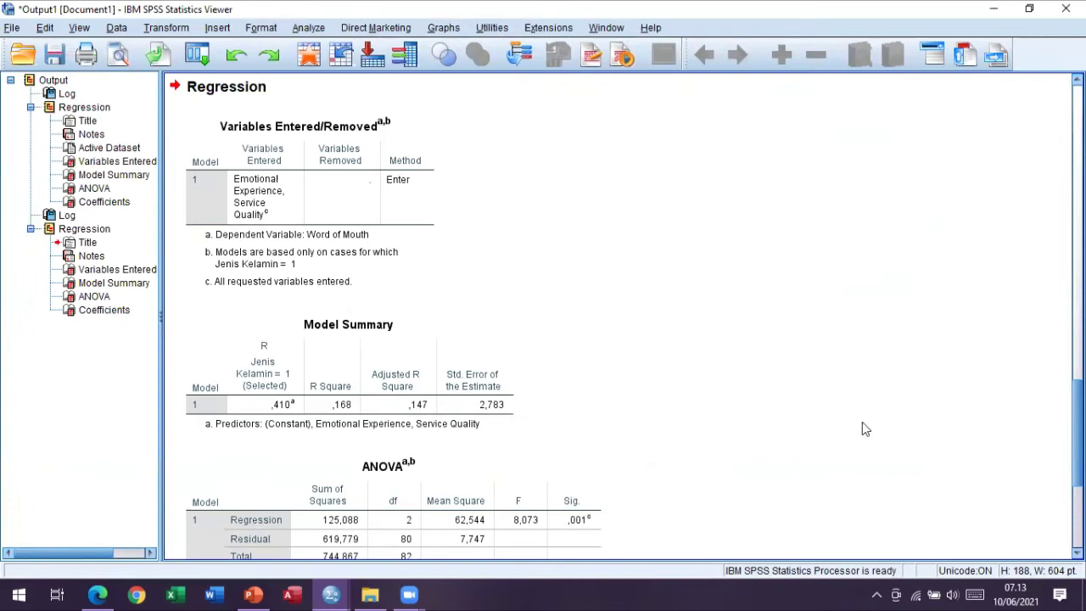
scroll(818, 429, "down", 2)
scroll(818, 428, "down", 5)
scroll(817, 428, "up", 9)
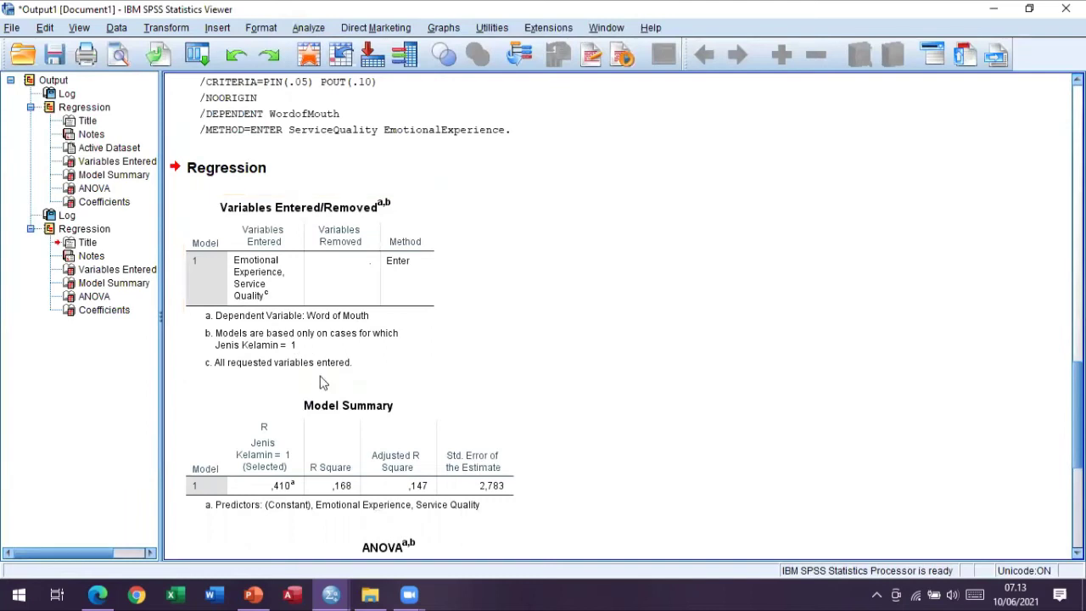
scroll(320, 383, "down", 7)
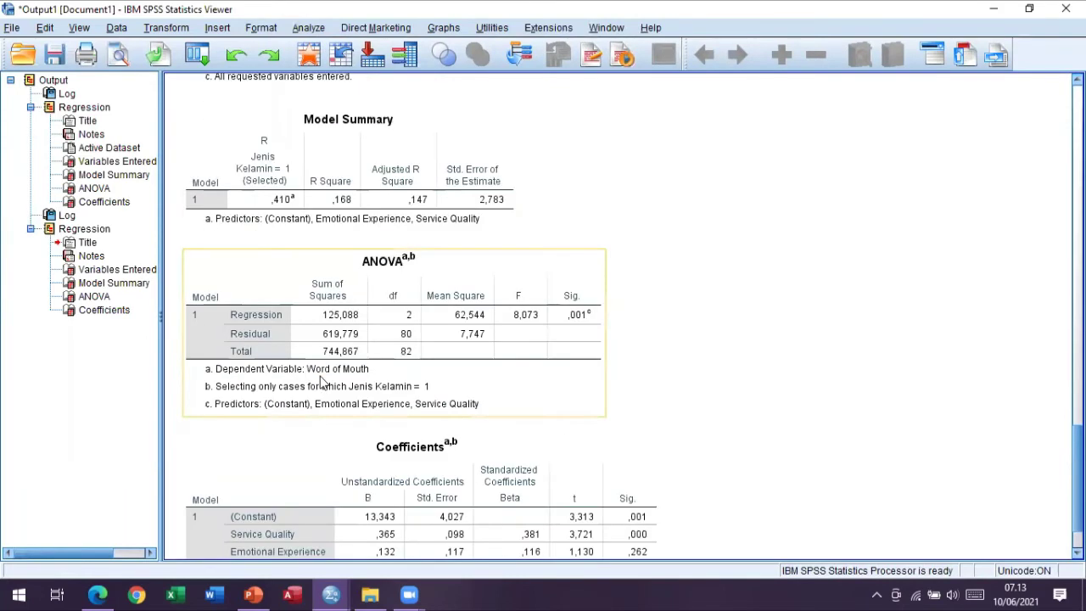
Review the Coefficients table of the Jenis Kelamin = 1 regression and return to the data set
scroll(400, 399, "down", 2)
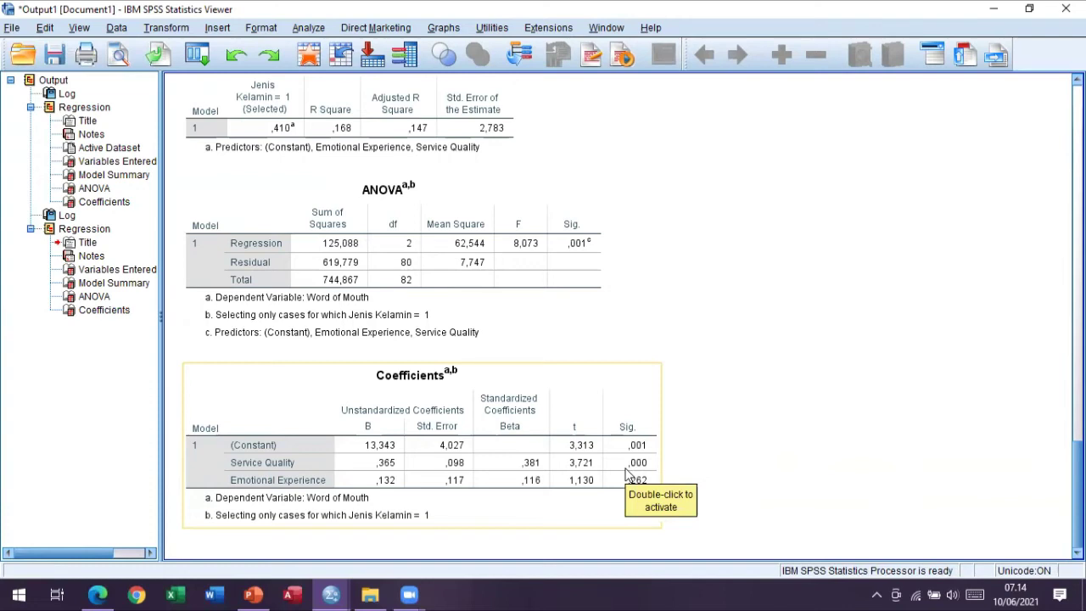
left_click(848, 462)
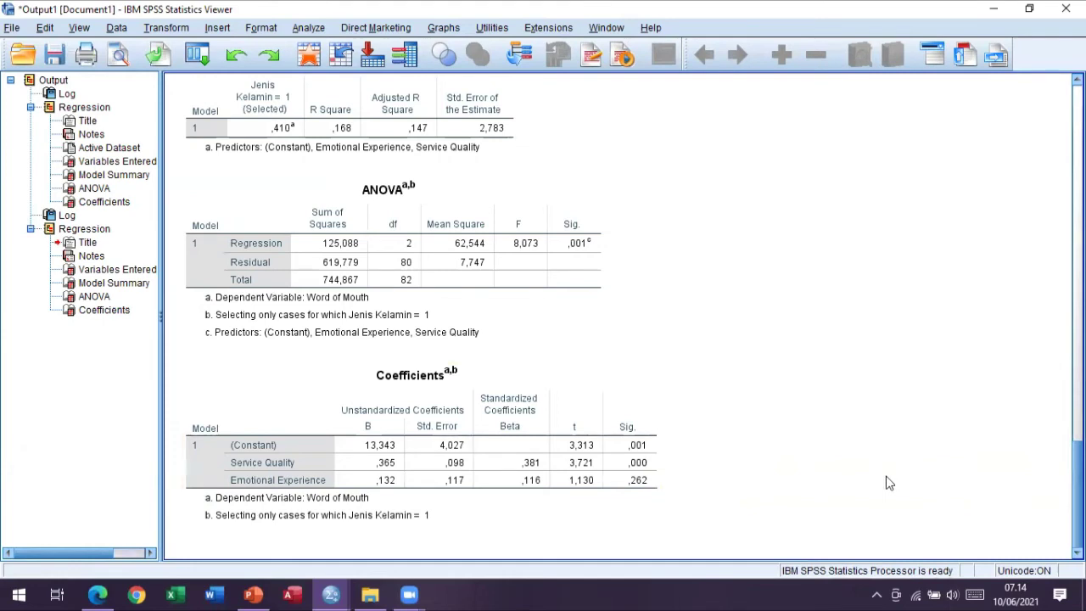
left_click(990, 11)
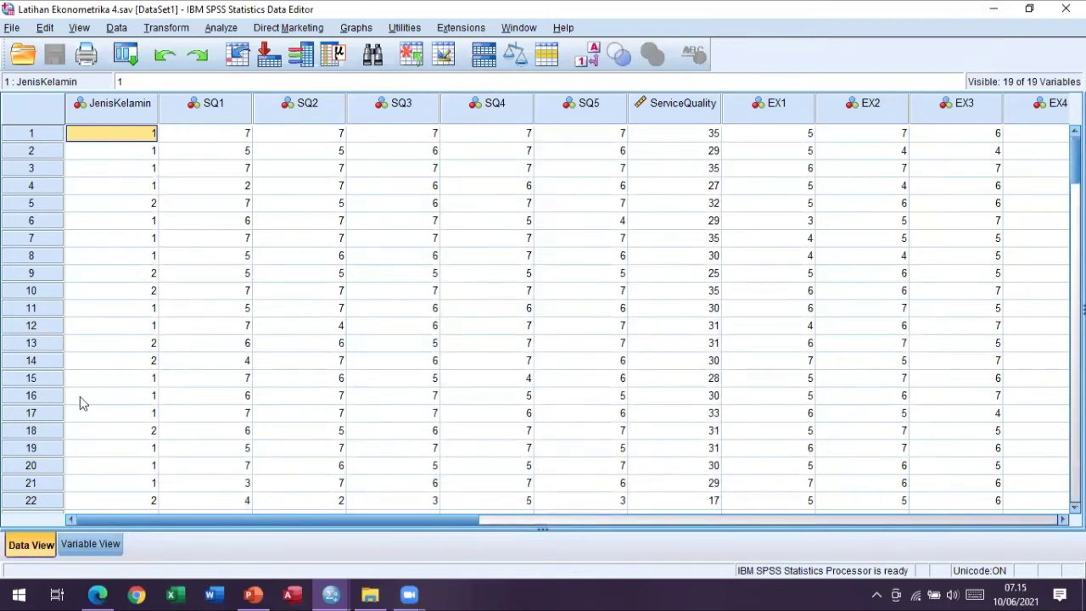
Reopen the linear regression setup, reset it, and set Word of Mouth as the dependent variable
left_click(225, 34)
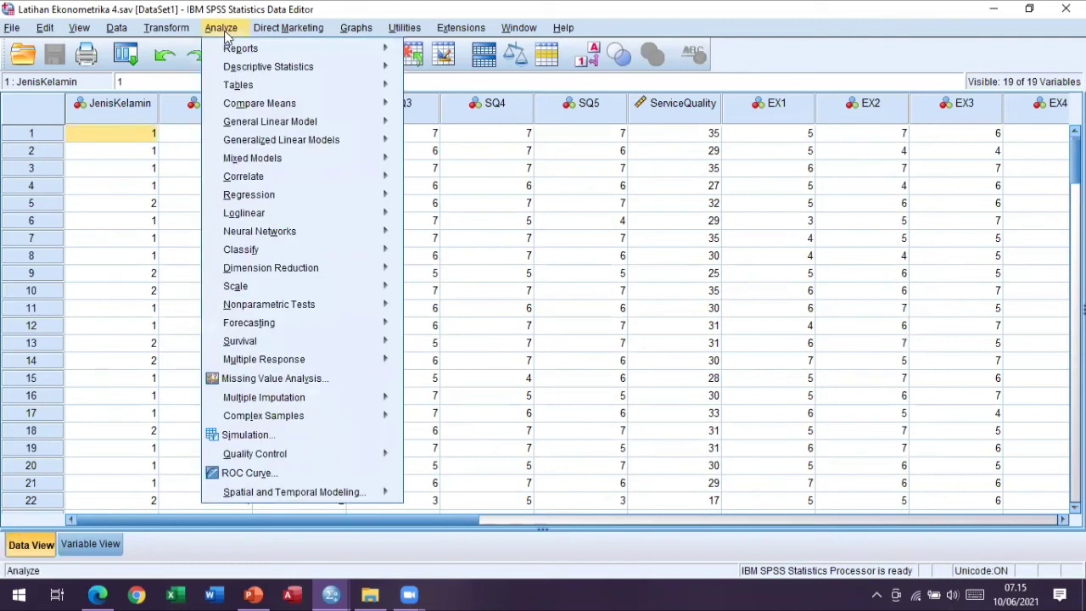
mouse_move(307, 200)
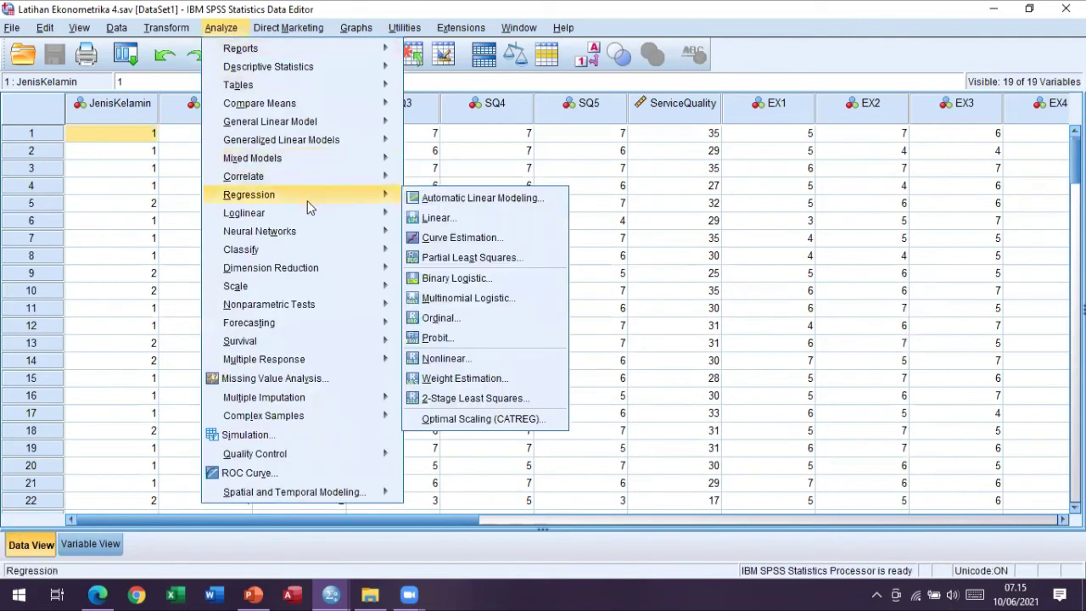
left_click(437, 218)
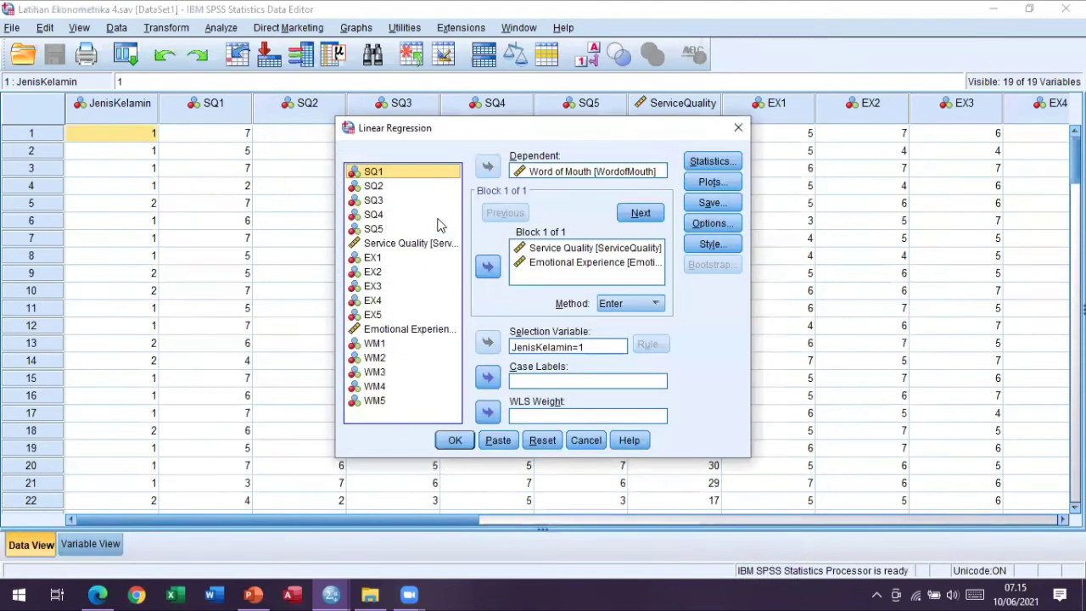
left_click(542, 439)
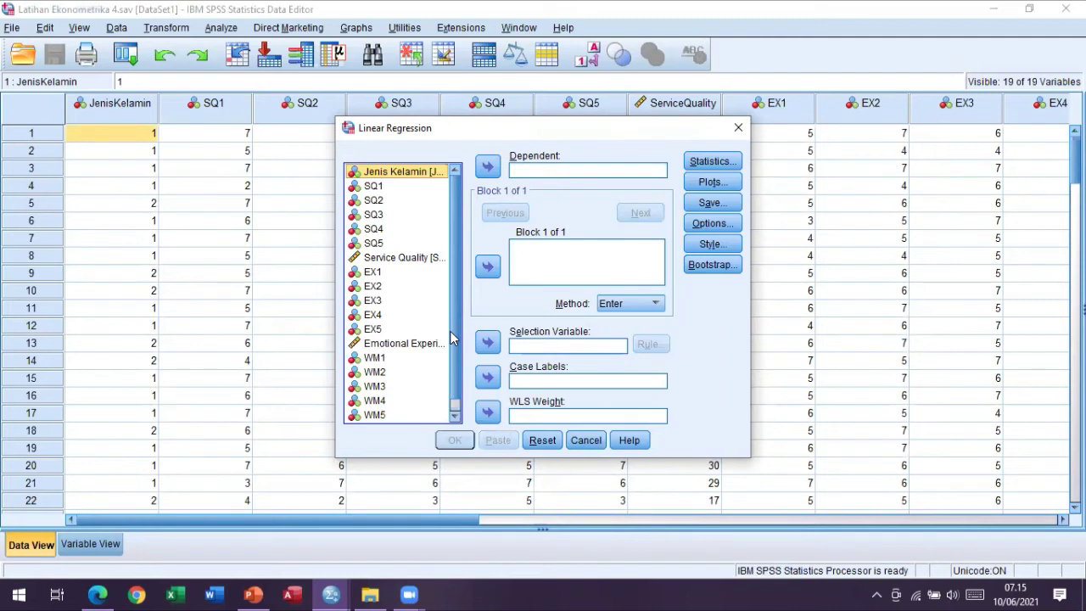
left_click(455, 415)
left_click(434, 416)
left_click(487, 166)
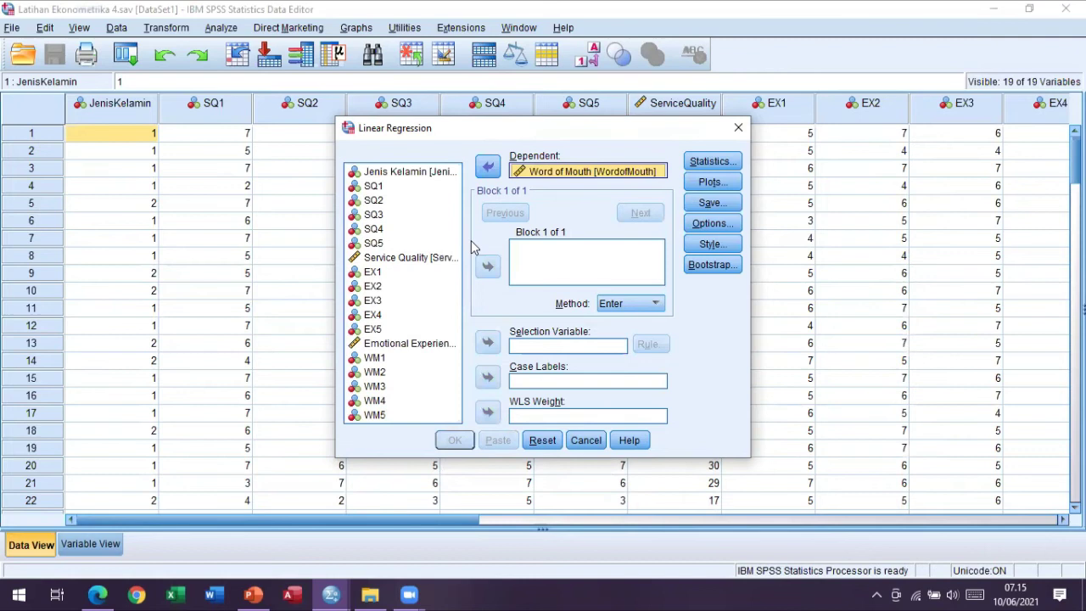
Add Service Quality and Emotional Experience to Block 1 as the independent variables
left_click(417, 260)
left_click(417, 261)
left_click(488, 265)
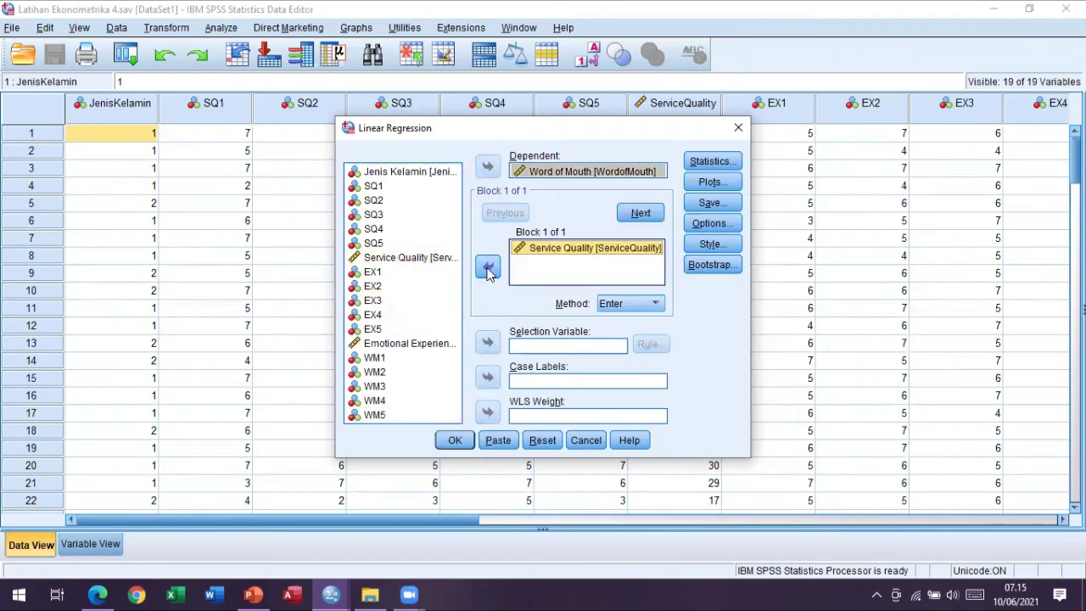
left_click(416, 342)
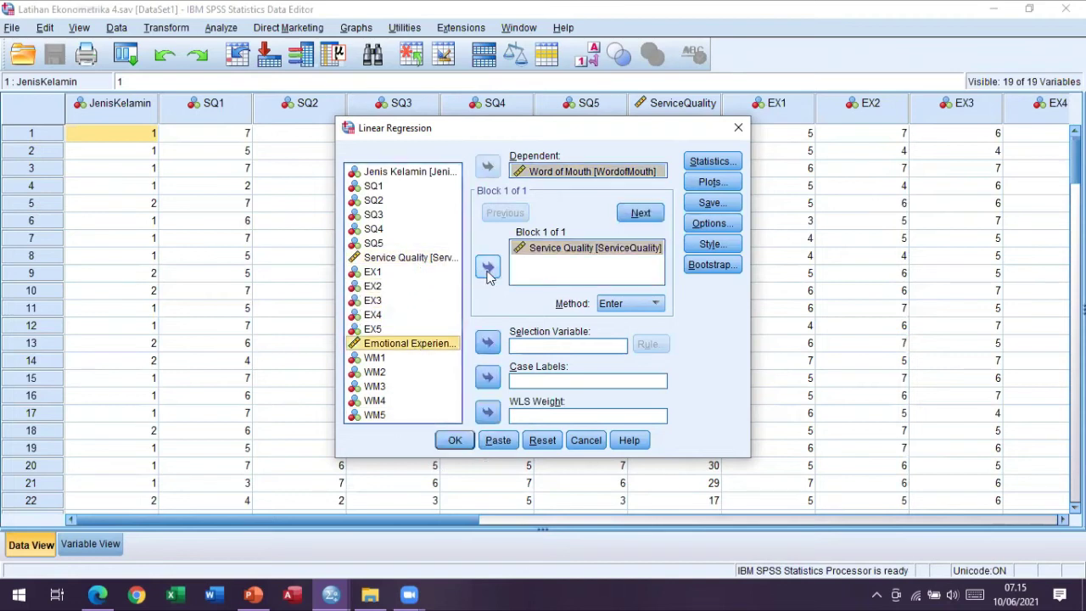
left_click(487, 267)
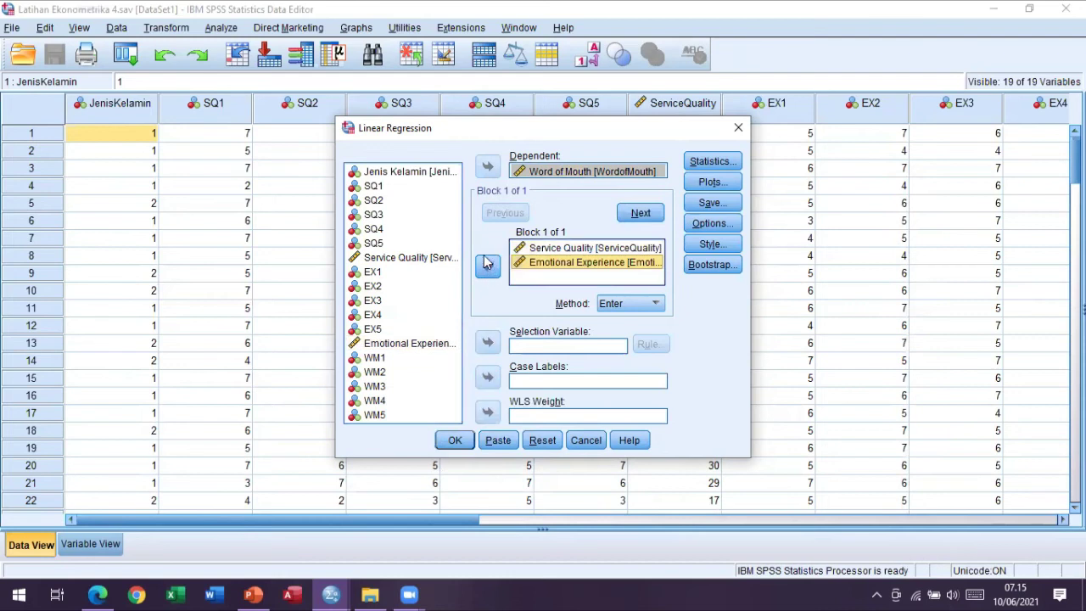
Use Jenis Kelamin as the selection variable with the rule equal to 2, and run the regression
left_click(436, 173)
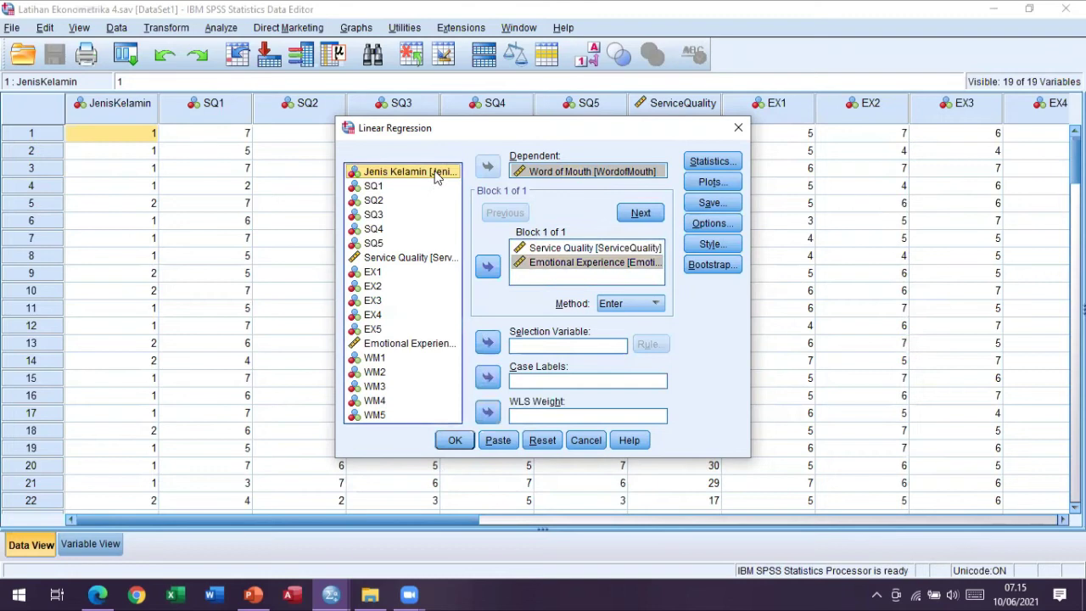
left_click(487, 342)
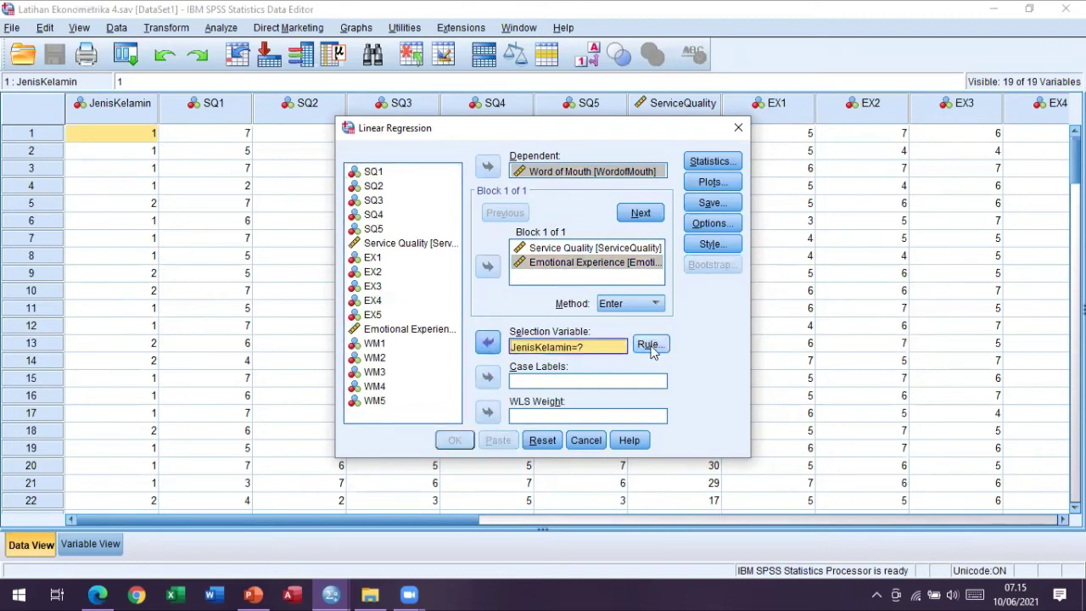
left_click(648, 343)
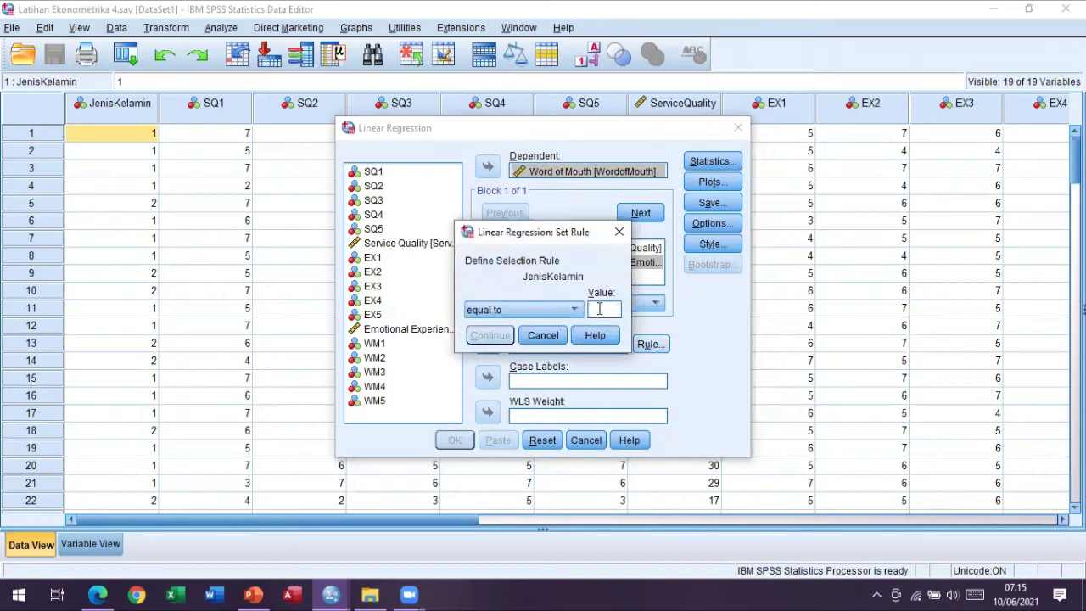
type("2")
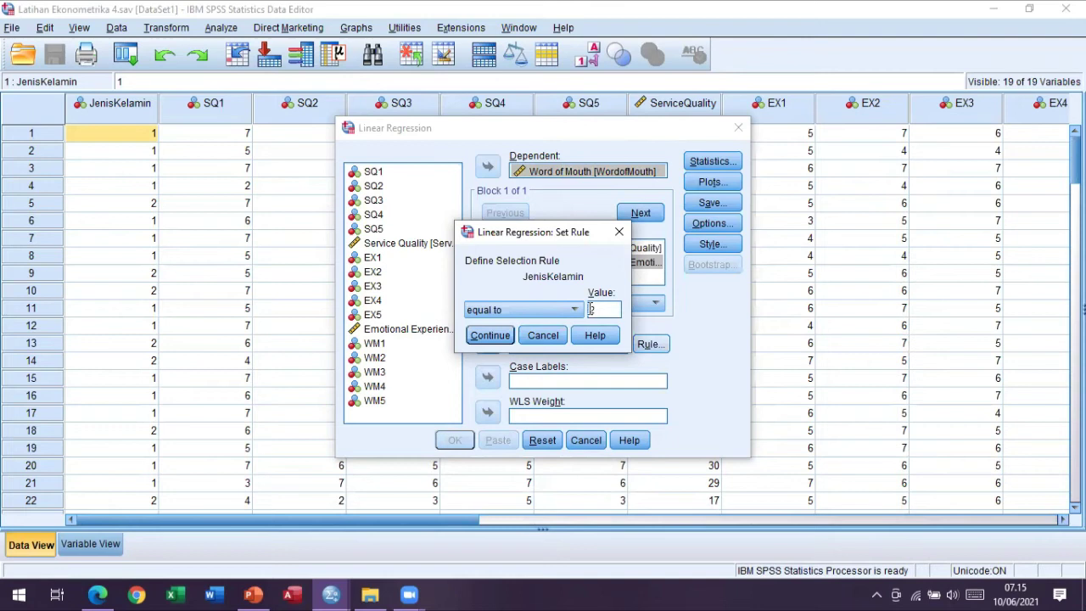
left_click(490, 336)
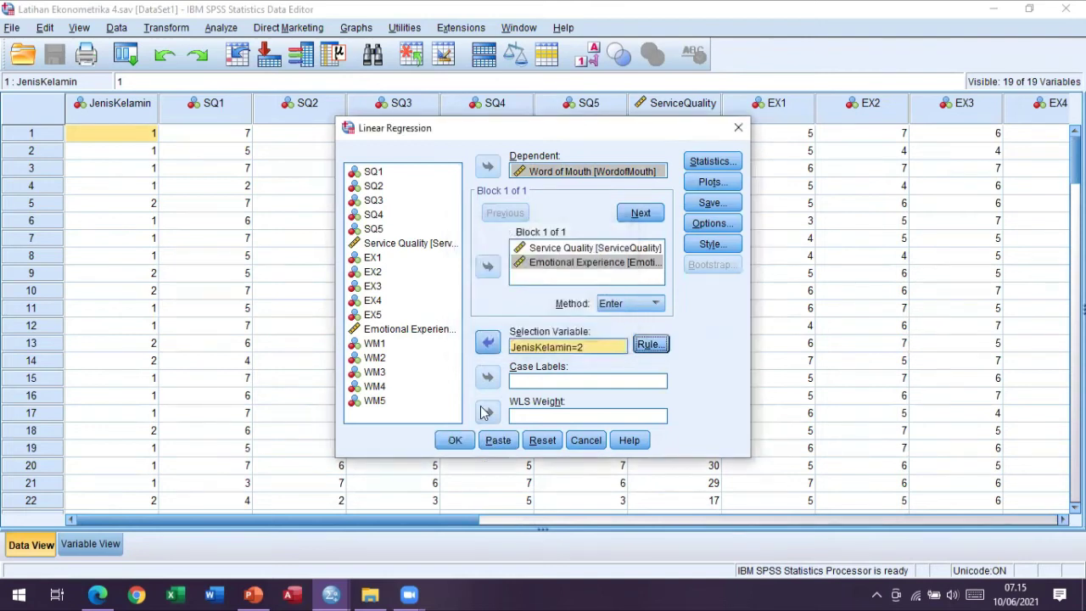
left_click(453, 441)
Examine the Model Summary, ANOVA and Coefficients tables of the regression for Jenis Kelamin = 2
left_click(747, 33)
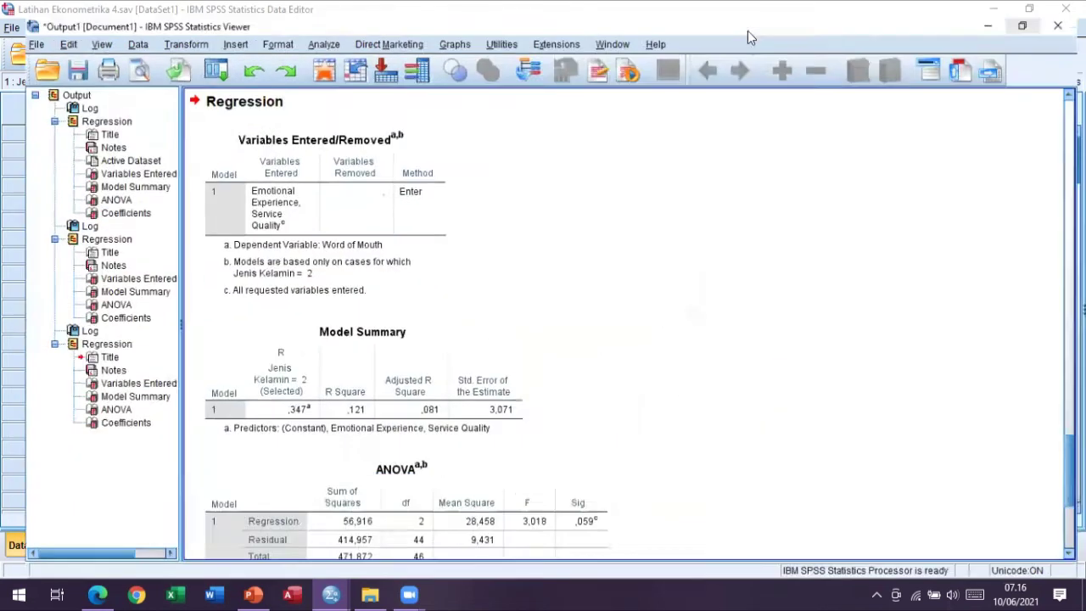
scroll(891, 346, "down", 5)
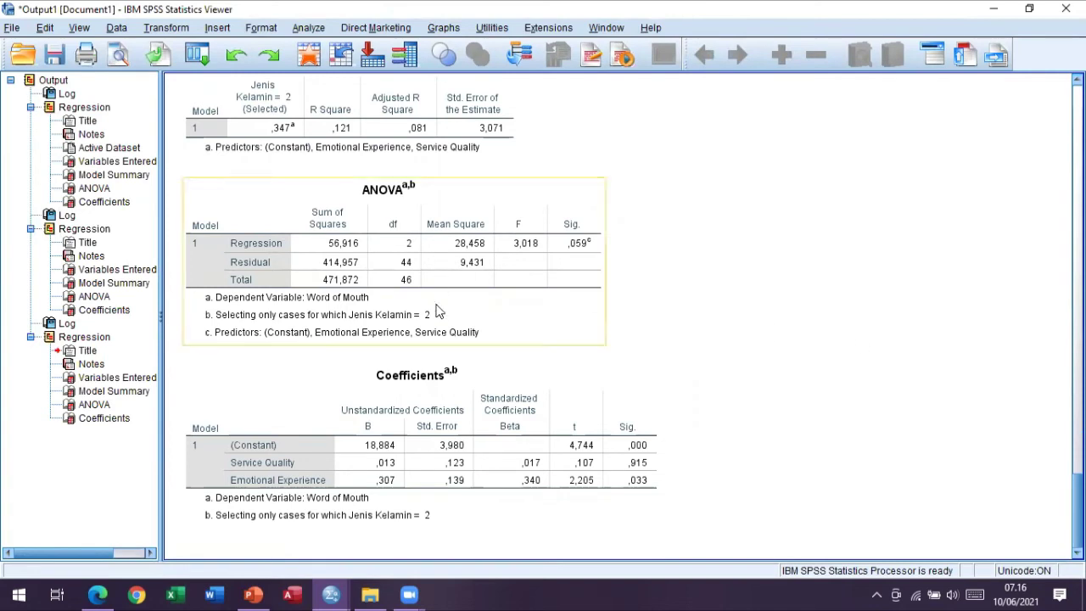
scroll(434, 359, "up", 5)
scroll(762, 409, "down", 8)
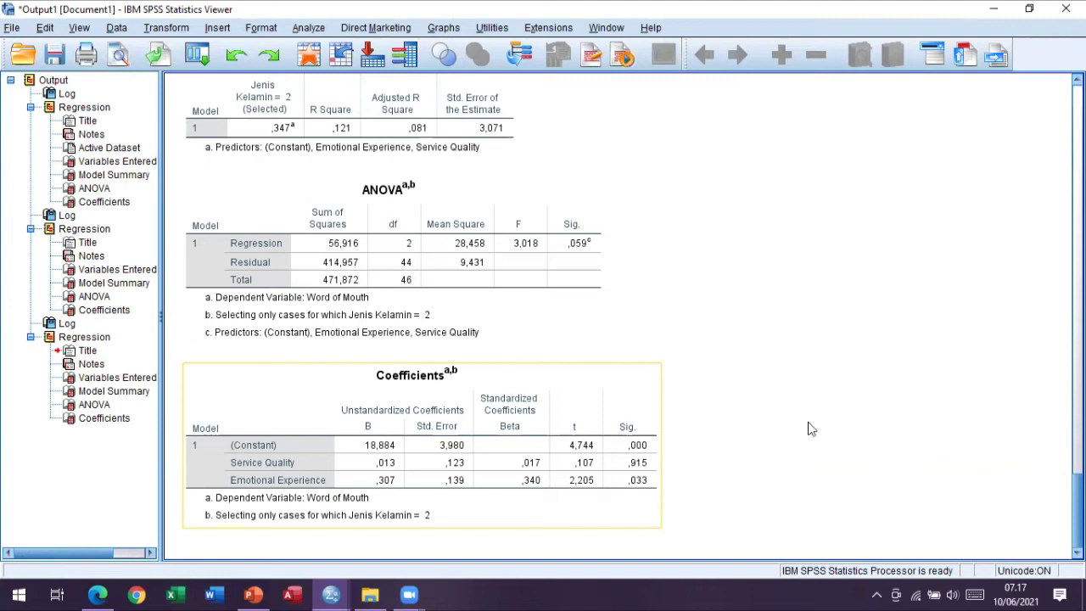
Go back to the regression of all cases and examine the residual sum of squares in its ANOVA table
scroll(912, 424, "up", 15)
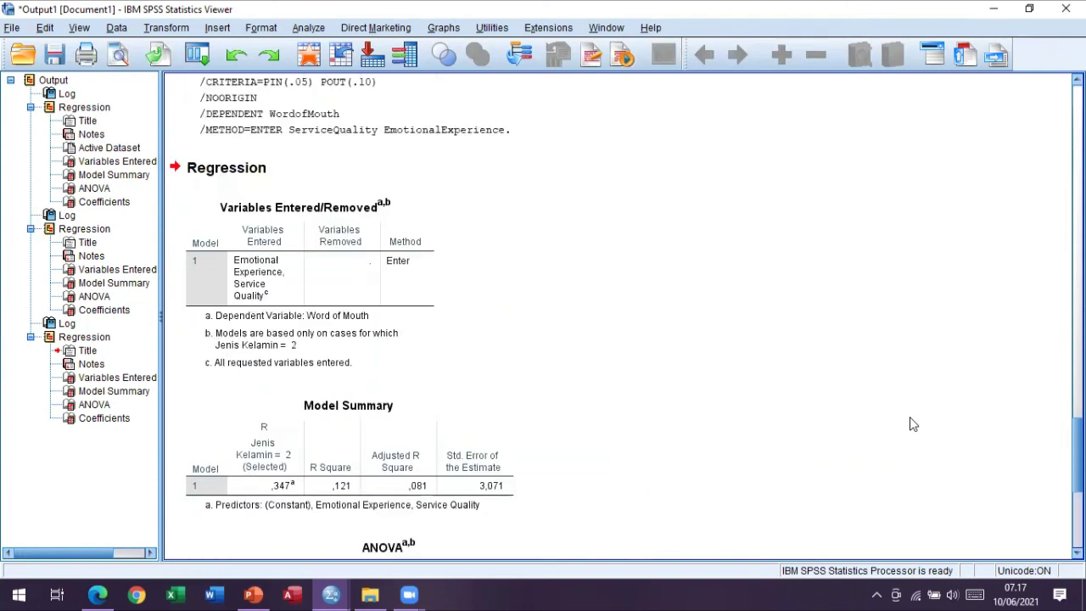
scroll(912, 424, "up", 6)
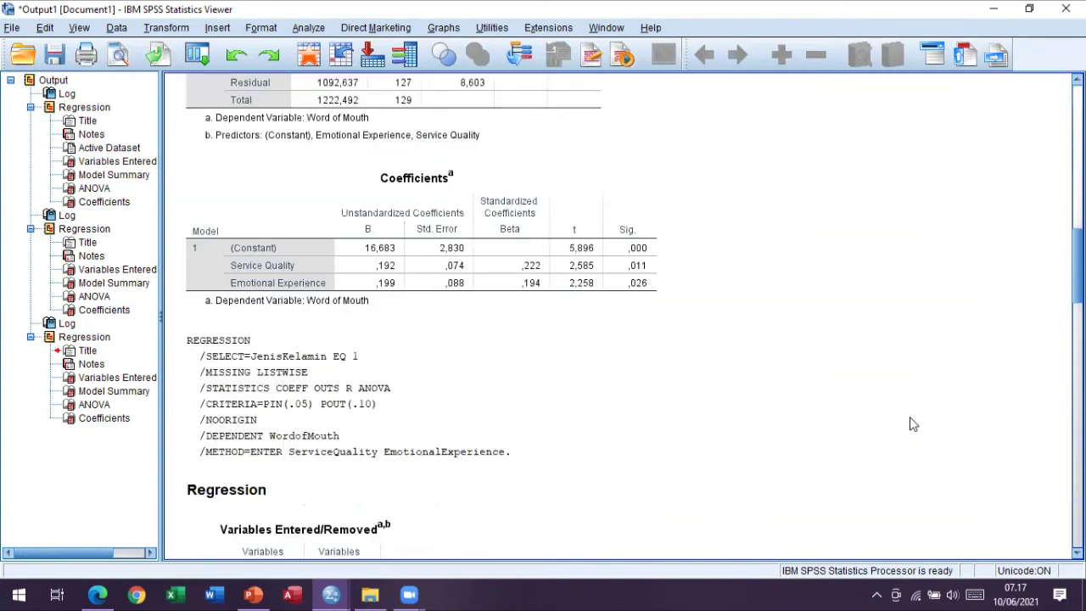
scroll(912, 424, "up", 12)
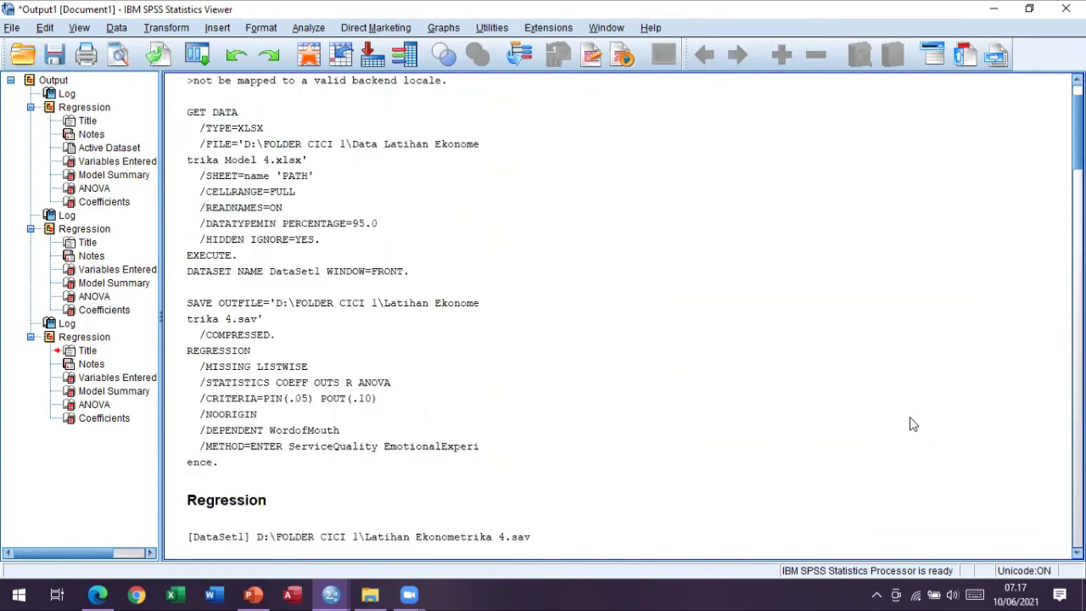
scroll(911, 424, "down", 7)
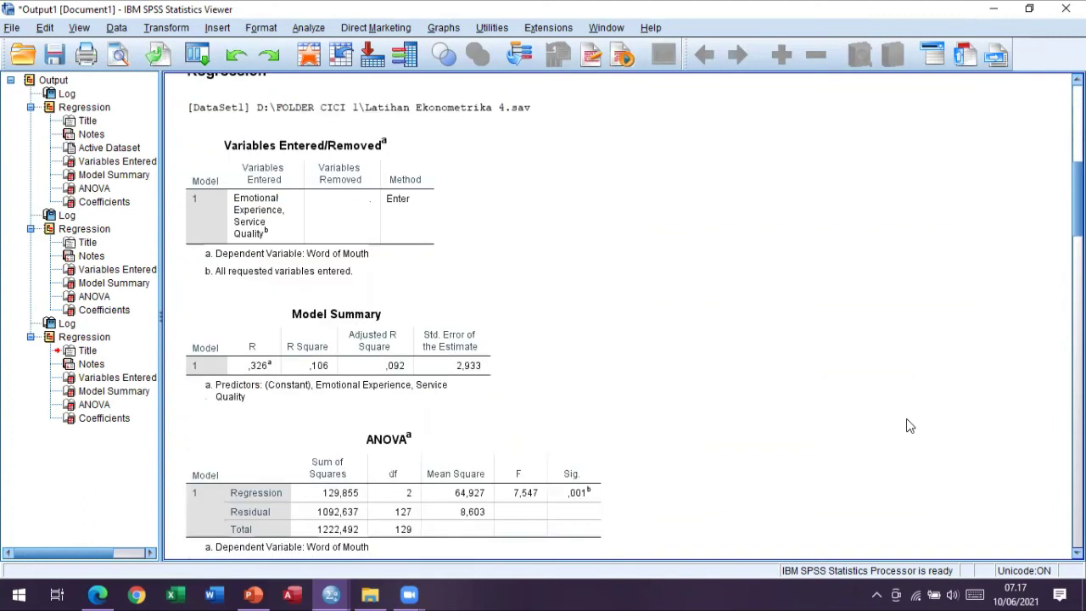
scroll(909, 425, "down", 2)
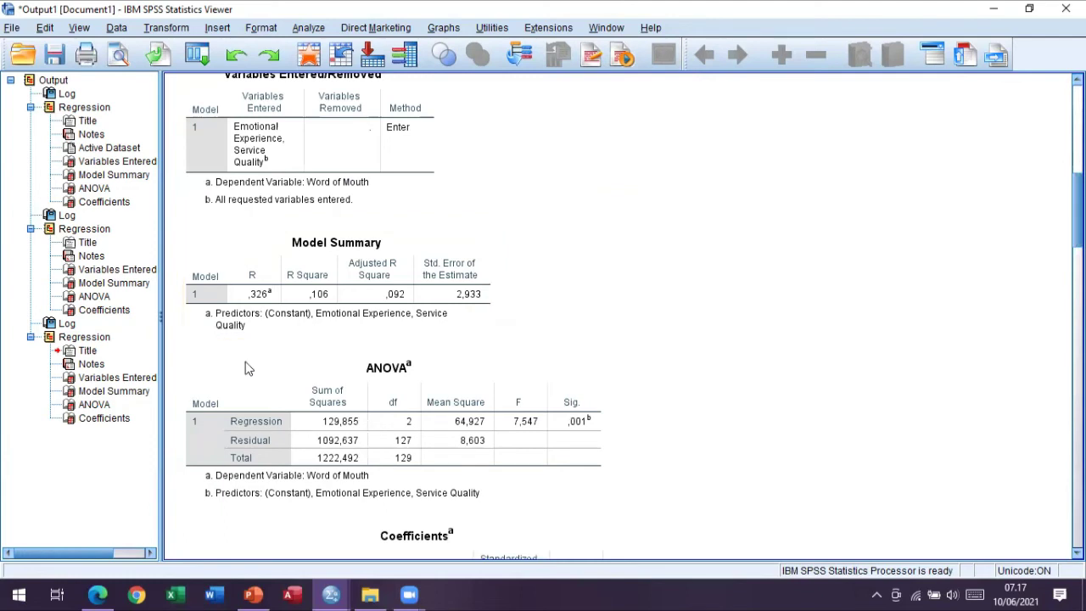
scroll(325, 441, "up", 1)
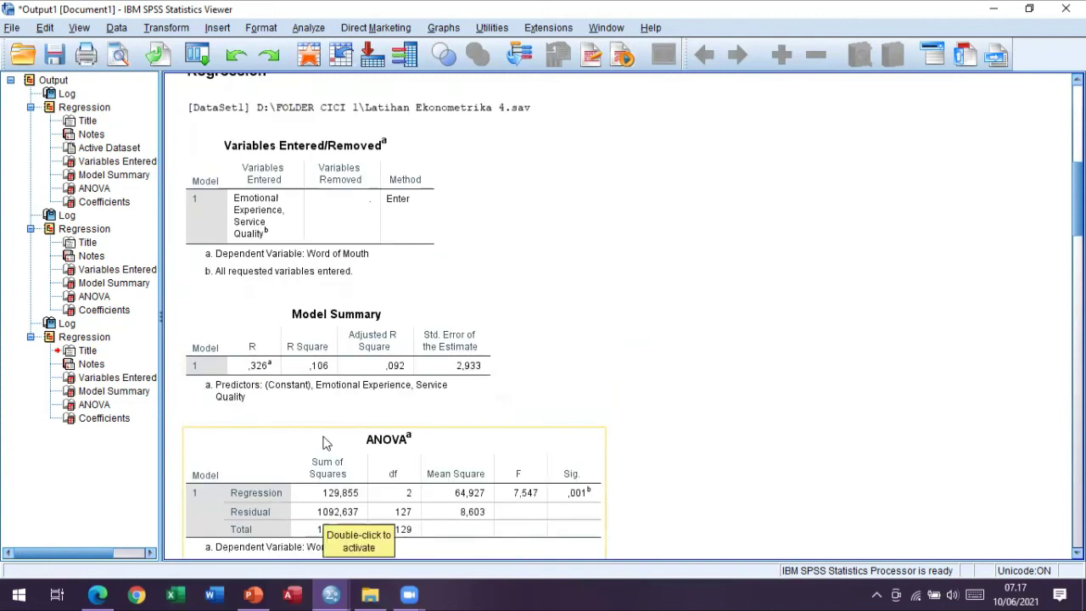
scroll(323, 441, "up", 1)
scroll(323, 441, "down", 4)
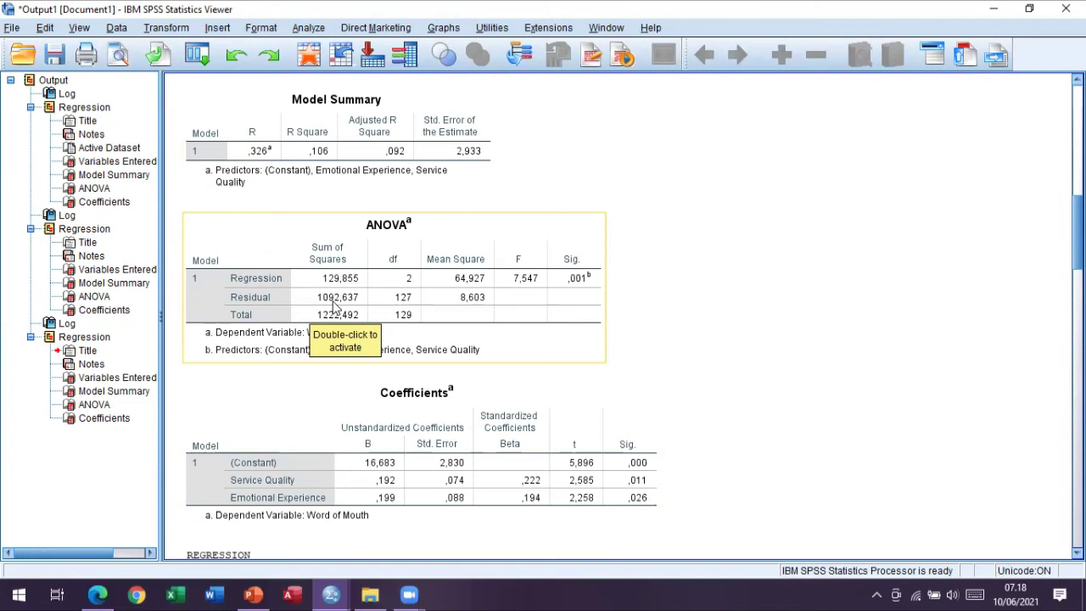
left_click(1044, 480)
left_click(292, 354)
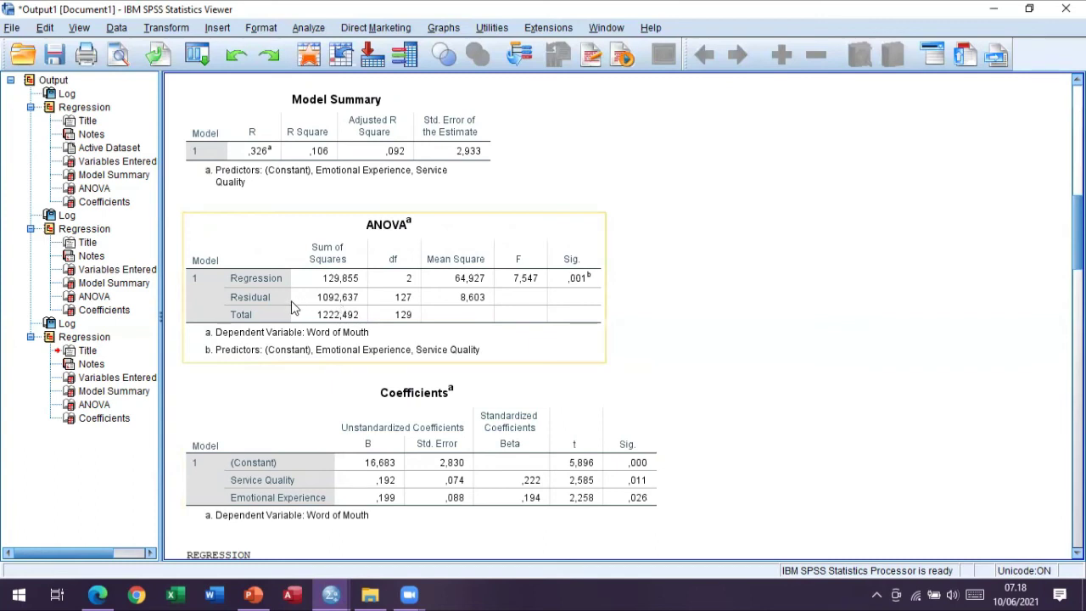
left_click(347, 304)
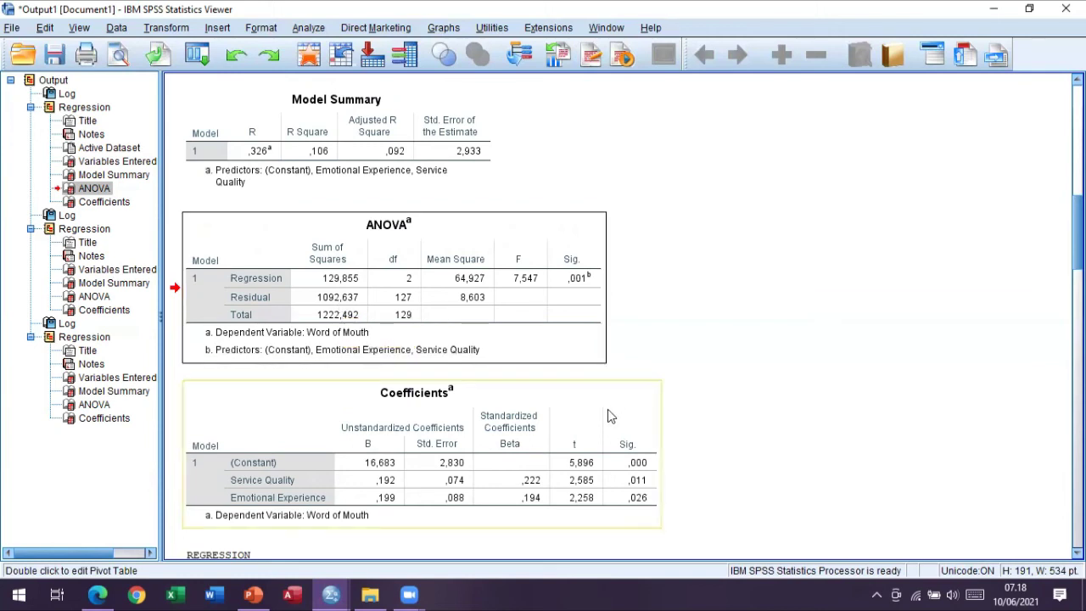
Examine the residual sum of squares in the ANOVA table of the Jenis Kelamin = 1 regression
scroll(606, 409, "down", 3)
scroll(606, 415, "down", 6)
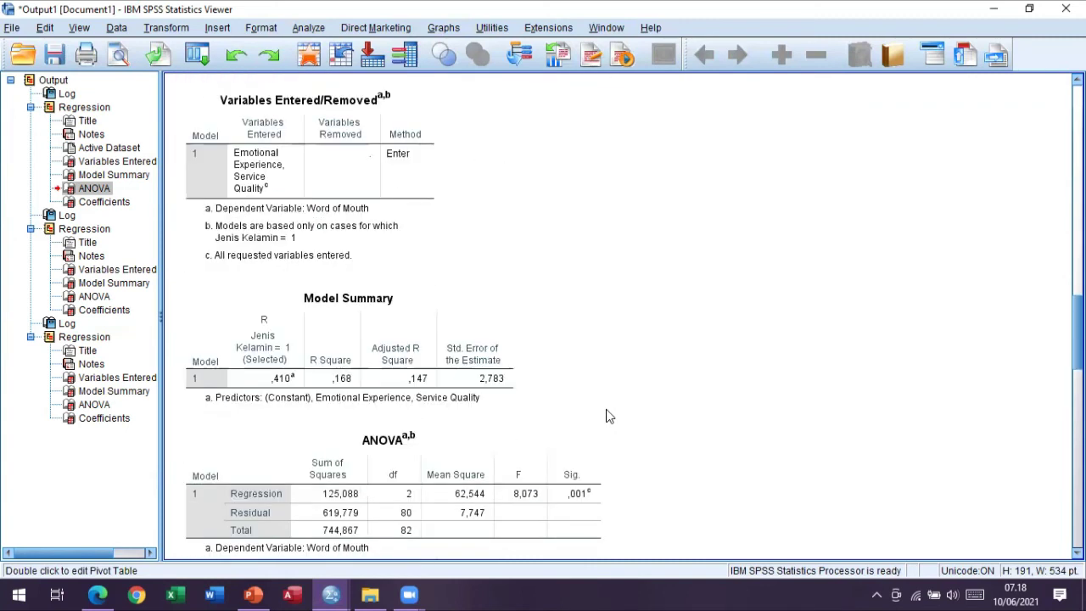
scroll(605, 416, "down", 3)
left_click(606, 416)
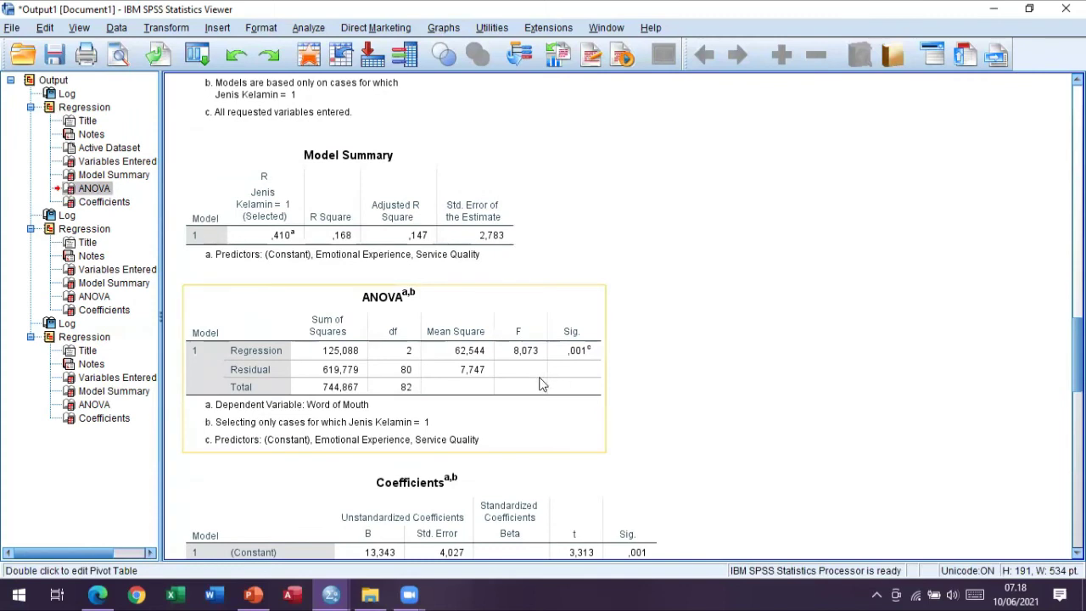
left_click(334, 377)
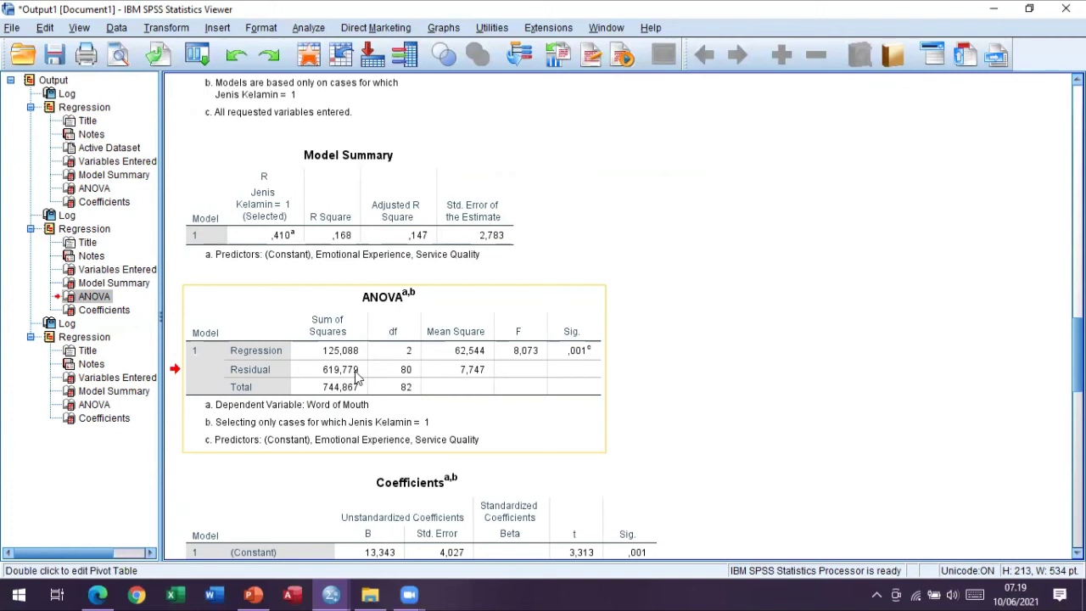
Examine the residual sum of squares in the ANOVA table of the Jenis Kelamin = 2 regression
scroll(358, 381, "down", 10)
scroll(358, 382, "down", 5)
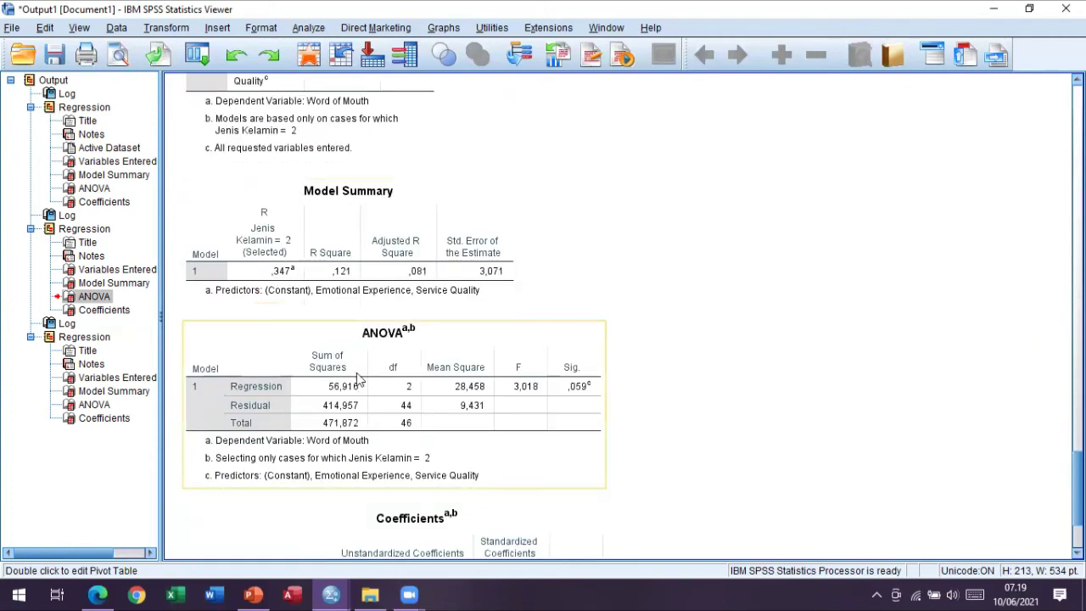
scroll(356, 384, "down", 1)
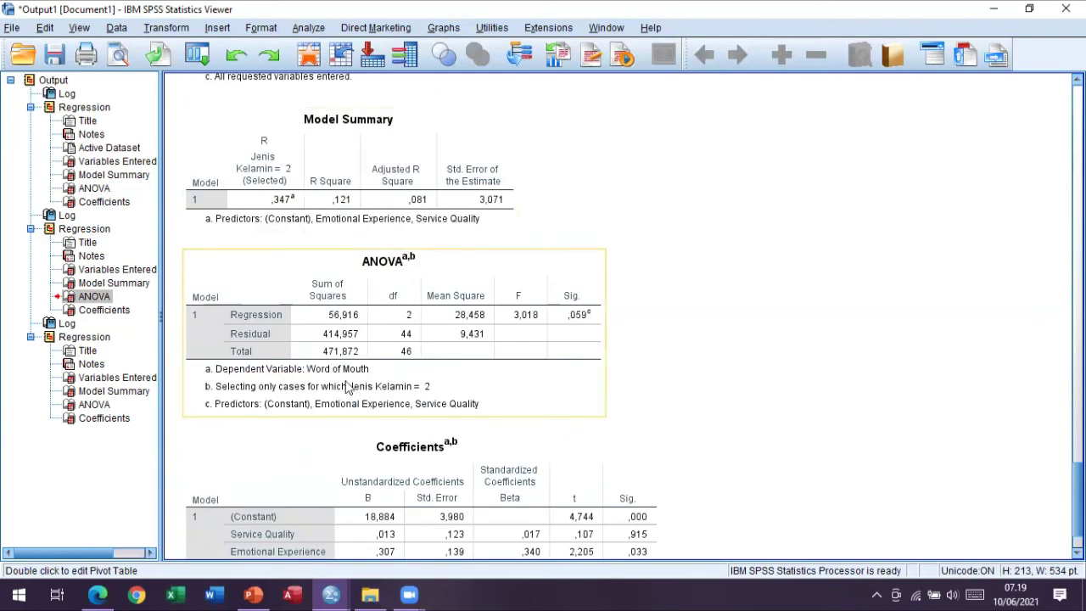
left_click(343, 339)
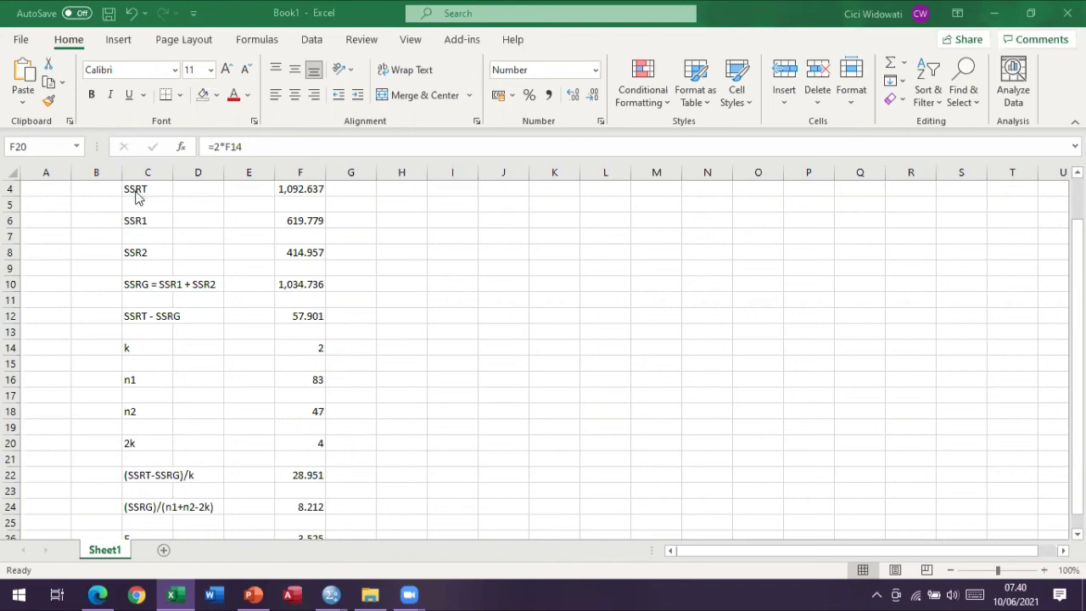
Examine the residual sums of squares entered for SSRT, SSR1 and SSR2 in the worksheet
left_click(297, 189)
left_click(297, 189)
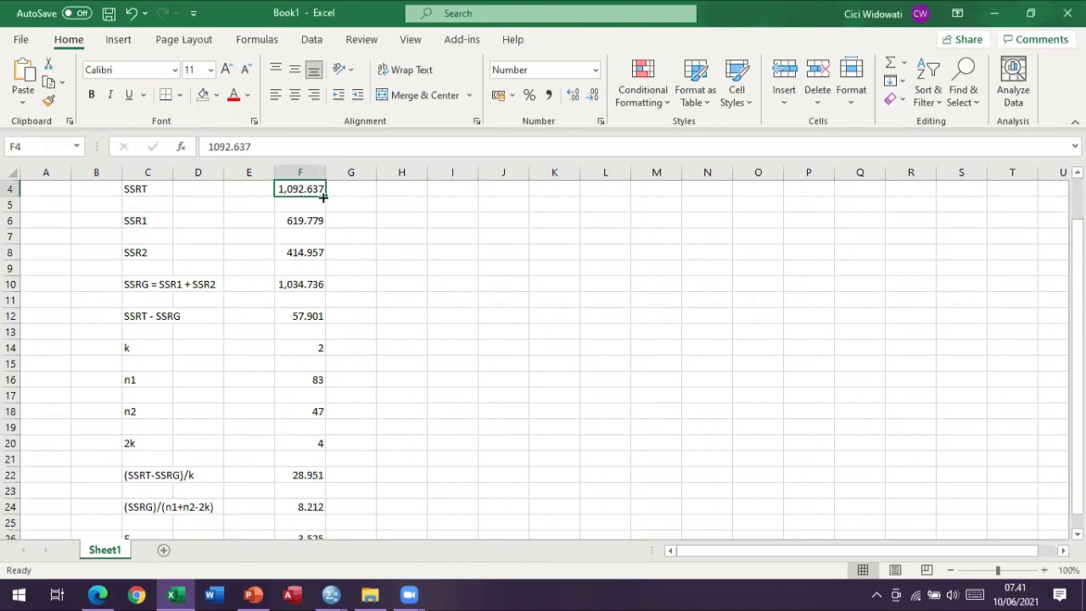
left_click(155, 220)
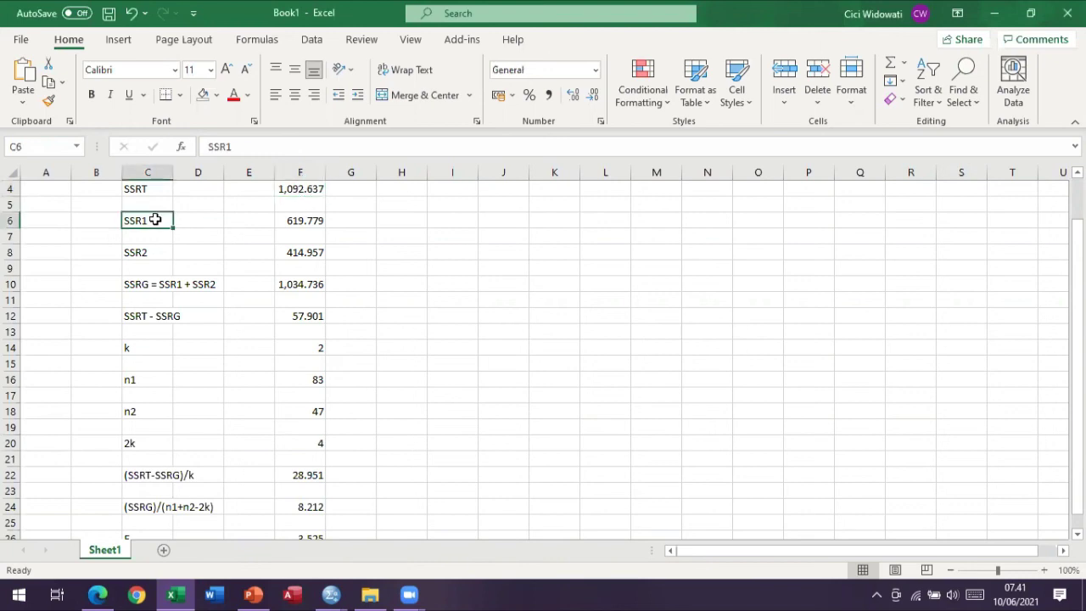
left_click(308, 221)
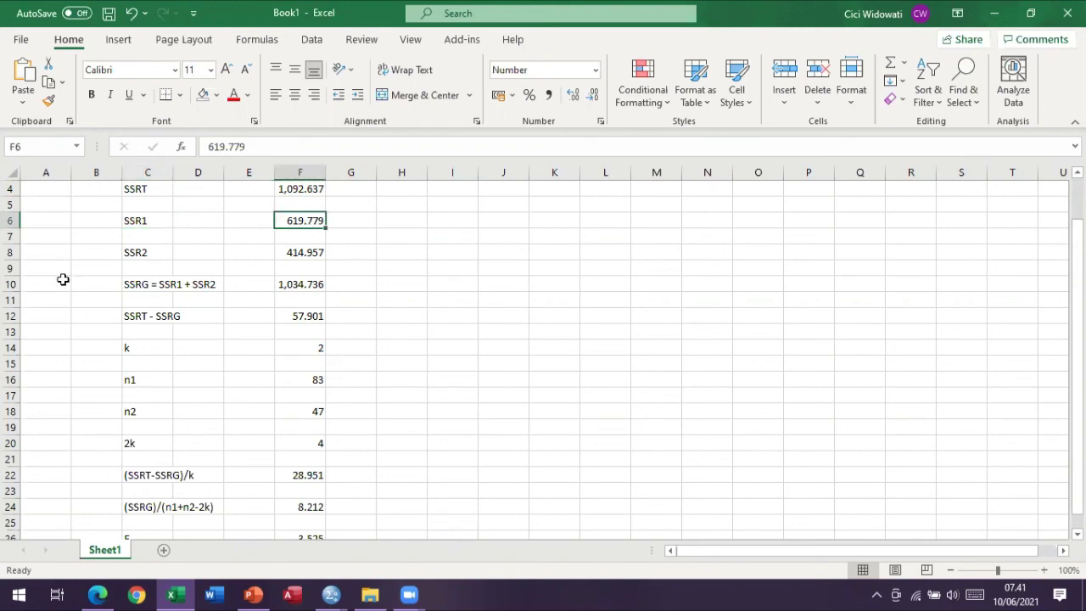
left_click(140, 256)
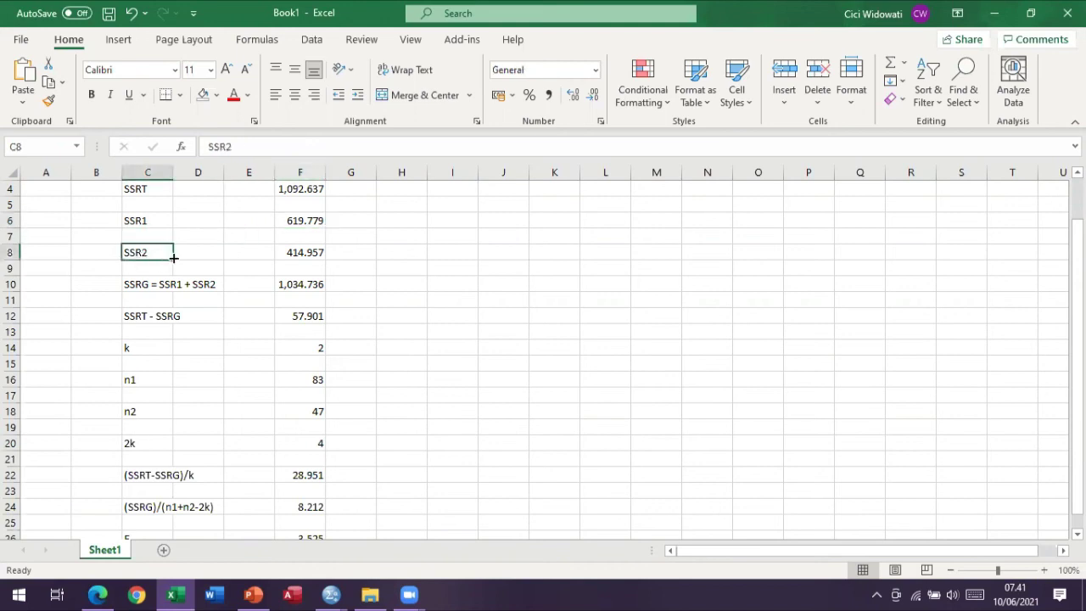
left_click(291, 252)
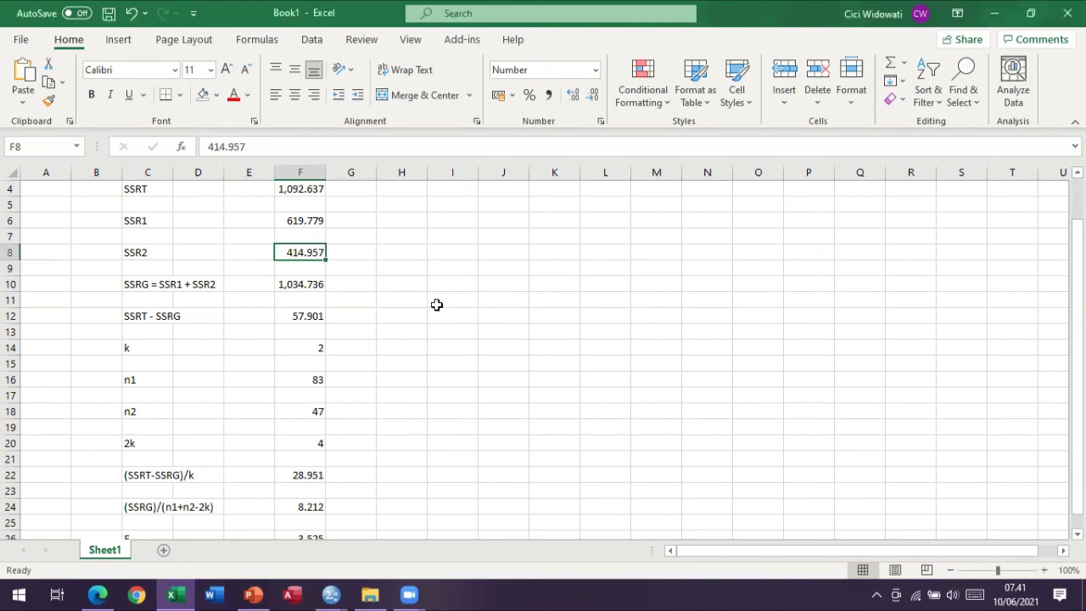
Examine how SSRG is summed from SSR1 and SSR2, and how the SSRT - SSRG difference is calculated
left_click(311, 285)
left_click(306, 219)
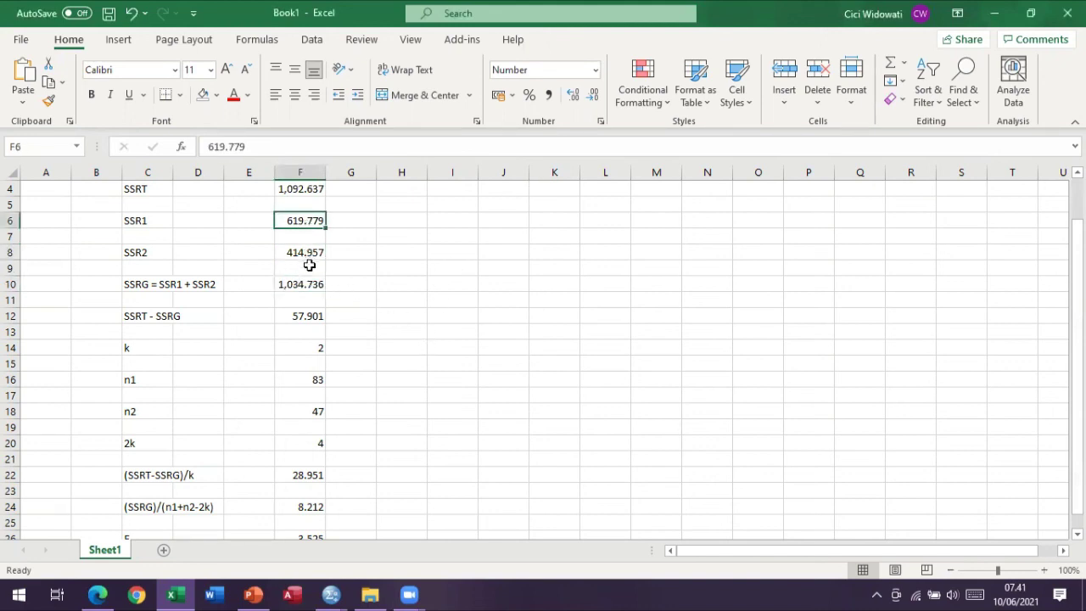
left_click(305, 253)
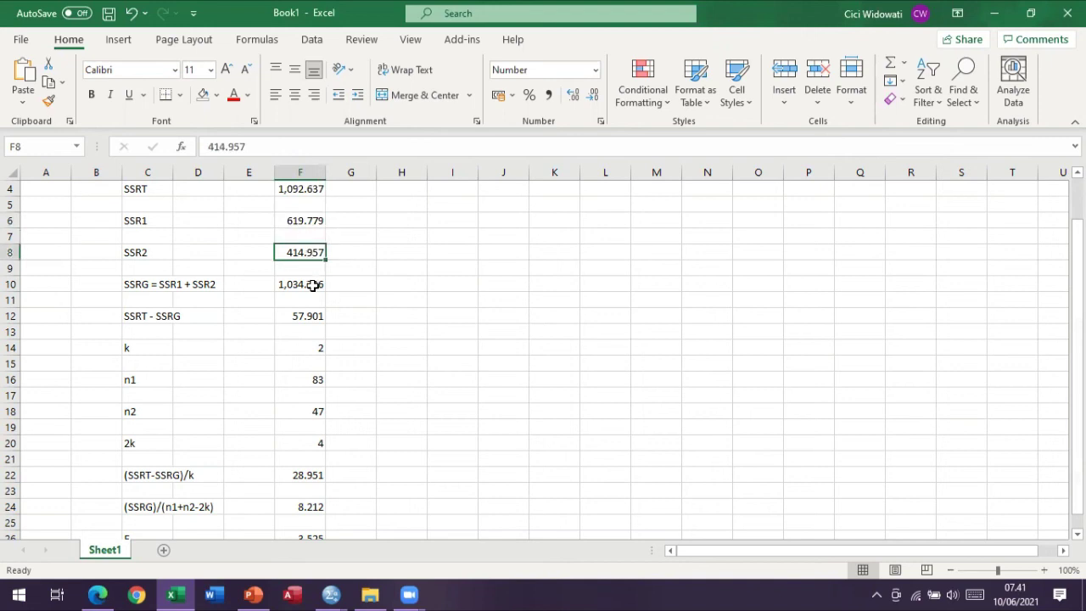
left_click(310, 284)
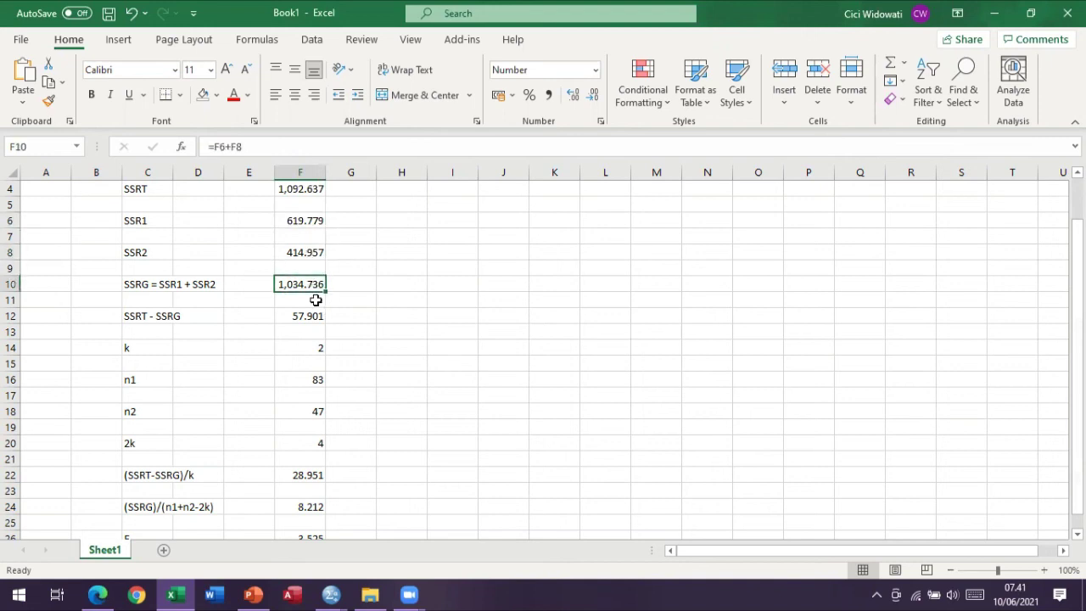
left_click(139, 318)
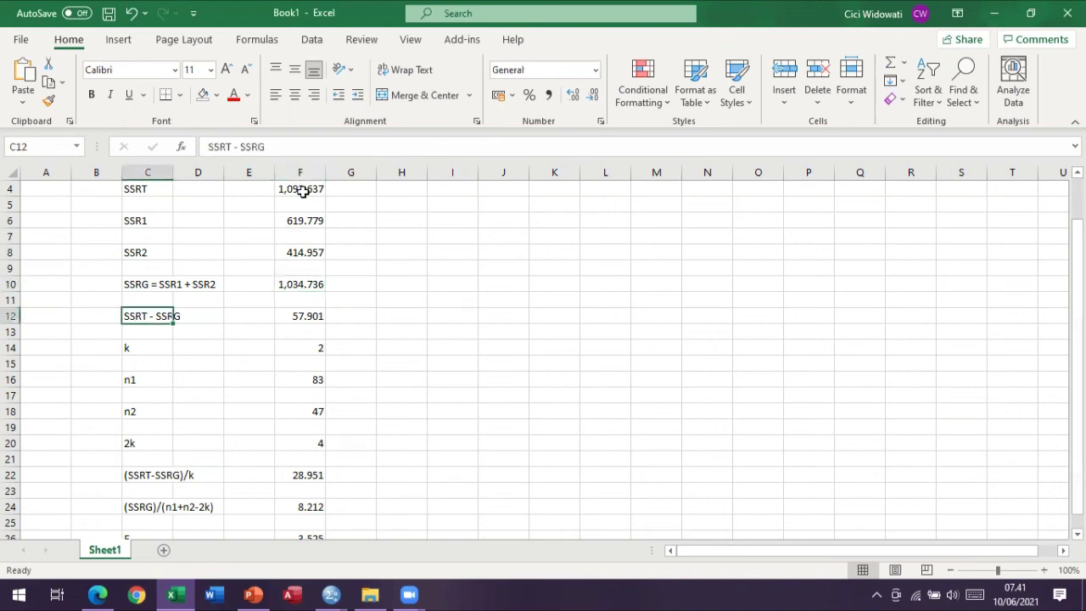
left_click(301, 285)
left_click(301, 318)
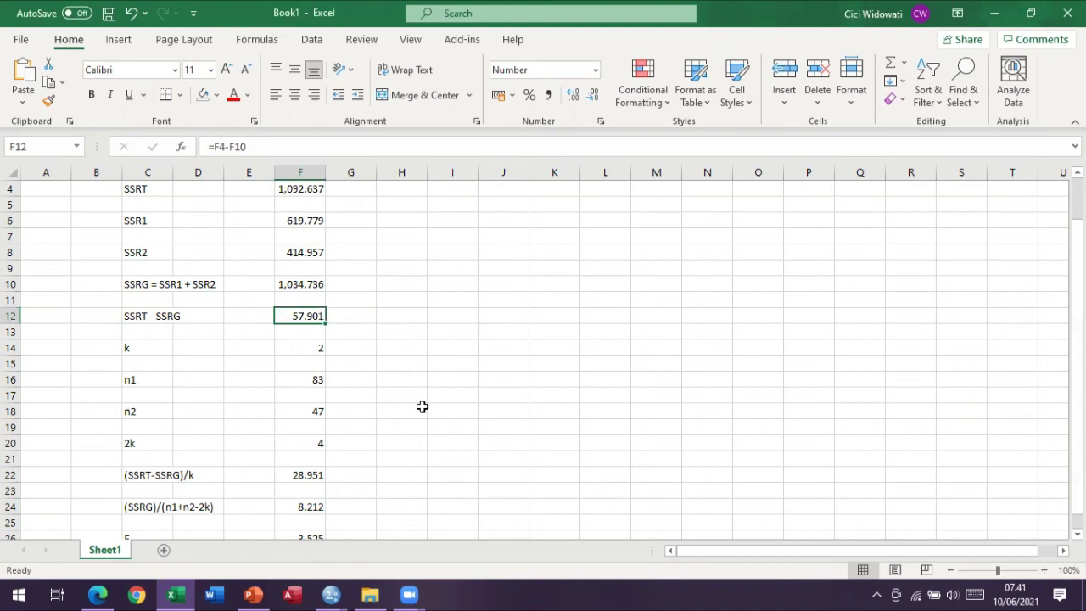
Examine the worksheet entries for k, n1, n2 and 2k
left_click(157, 351)
left_click(297, 348)
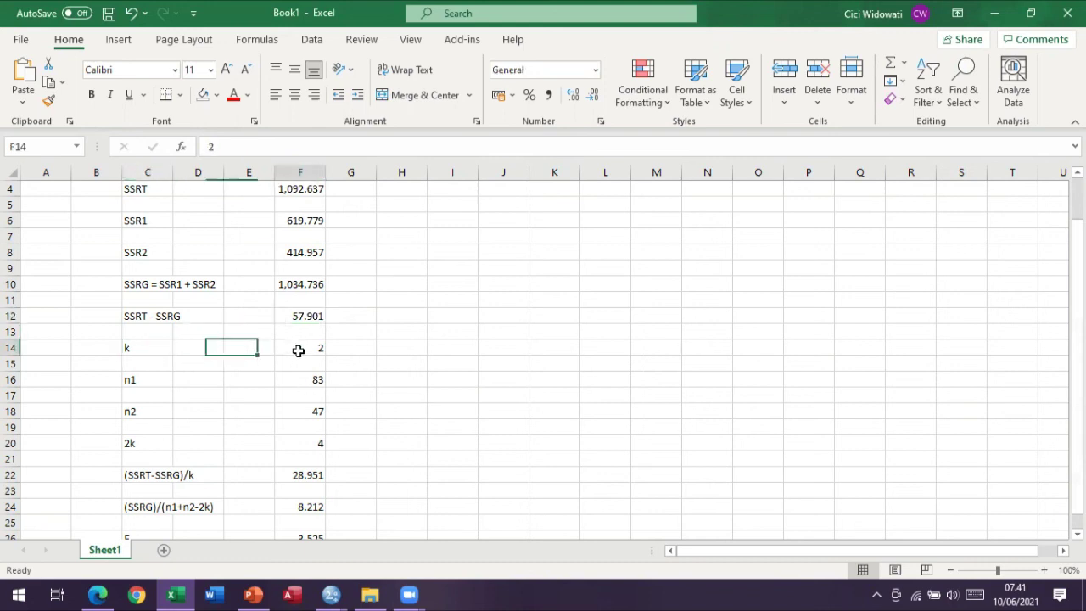
left_click(148, 383)
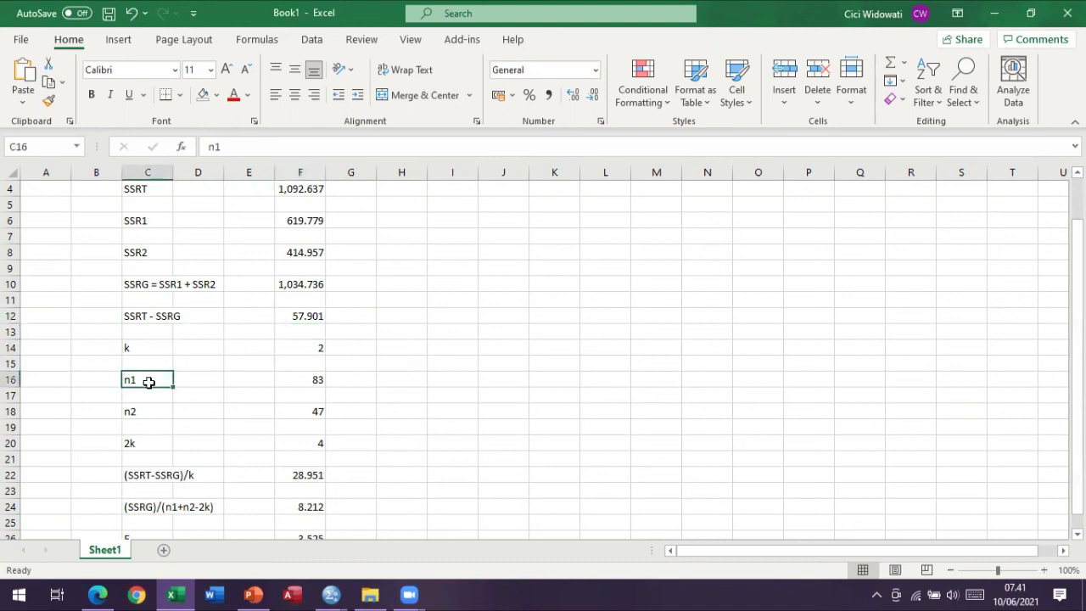
left_click(297, 378)
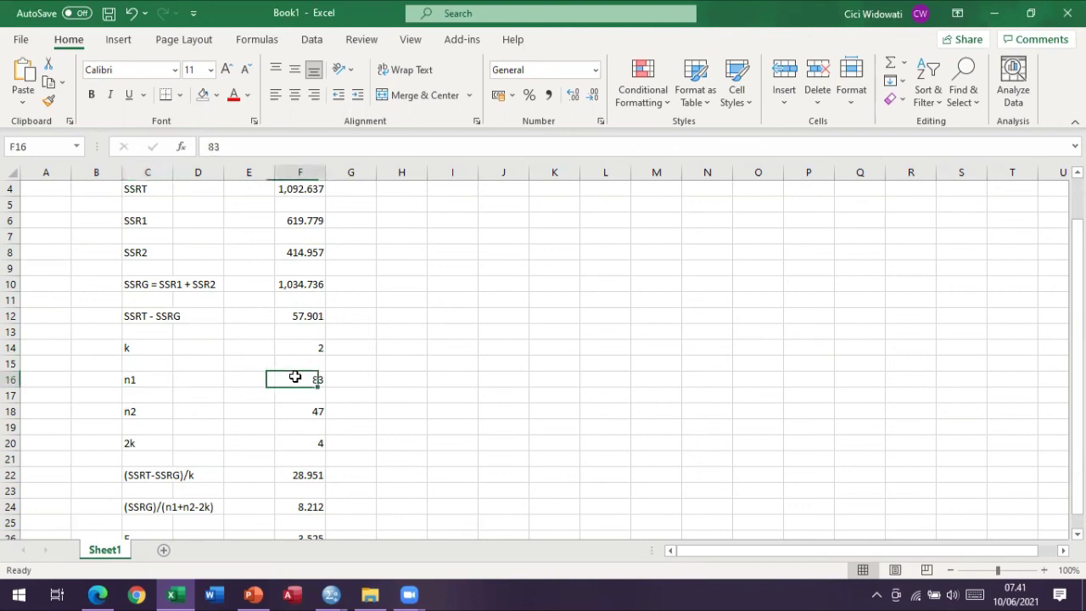
left_click(142, 413)
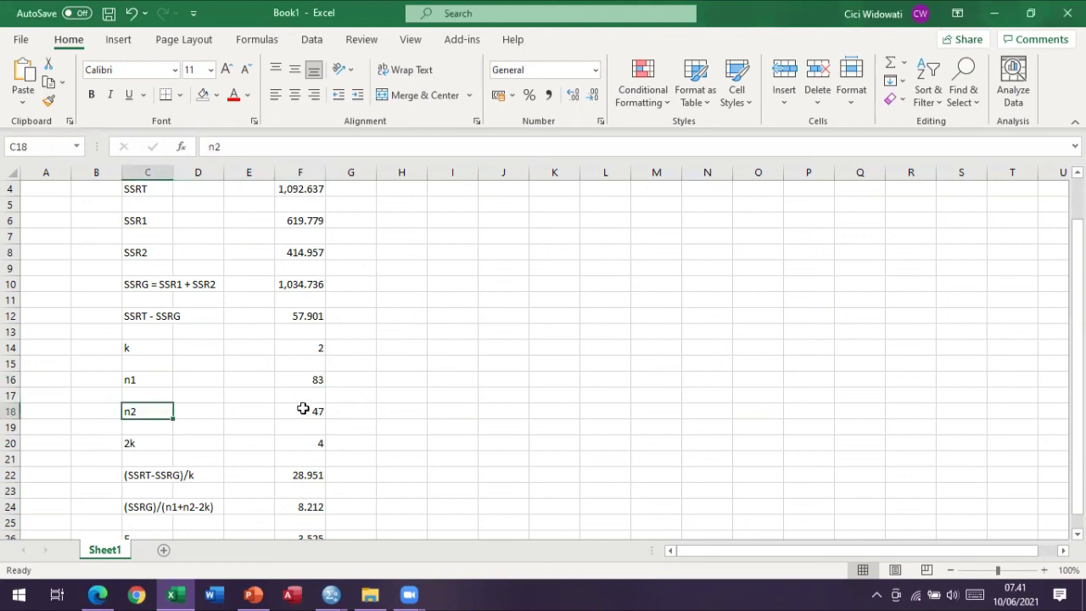
left_click(301, 409)
scroll(292, 447, "down", 1)
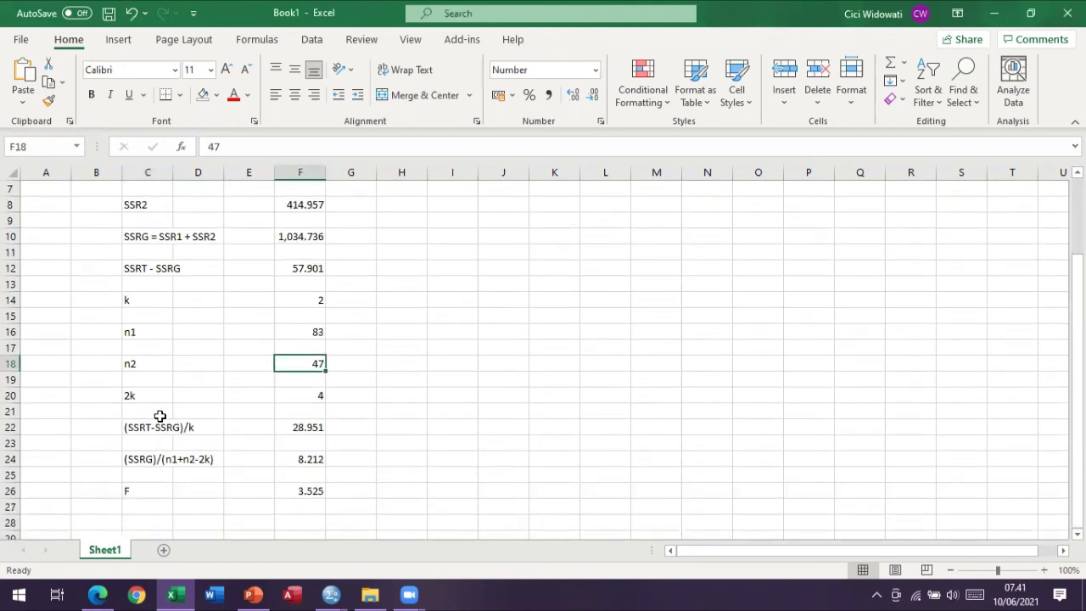
left_click(152, 396)
left_click(307, 395)
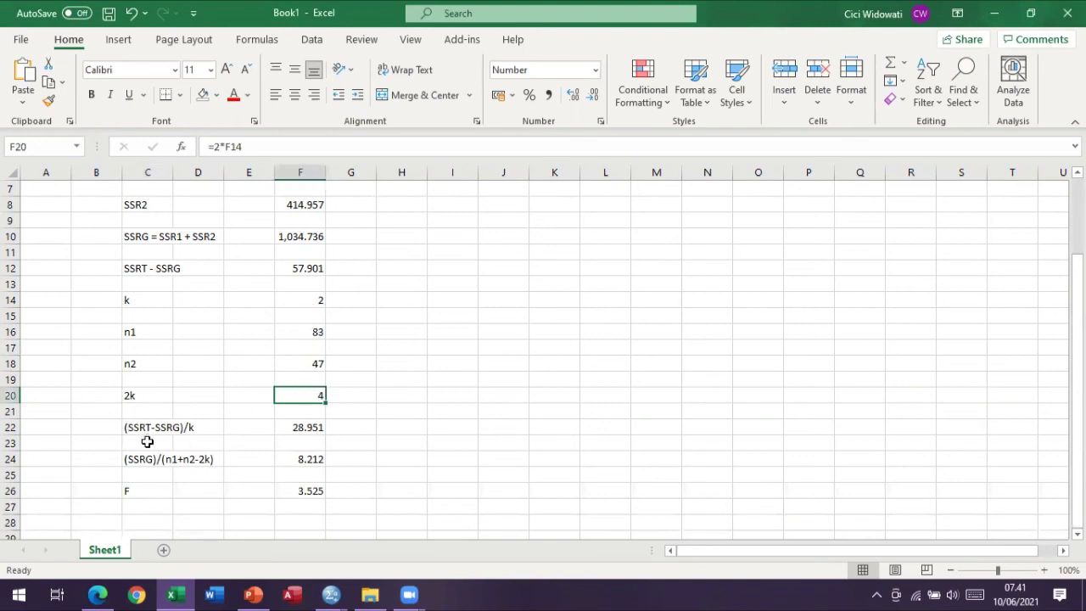
Examine the F calculation, including its numerator (SSRT-SSRG)/k and its denominator (SSRG)/(n1+n2-2k)
left_click(137, 492)
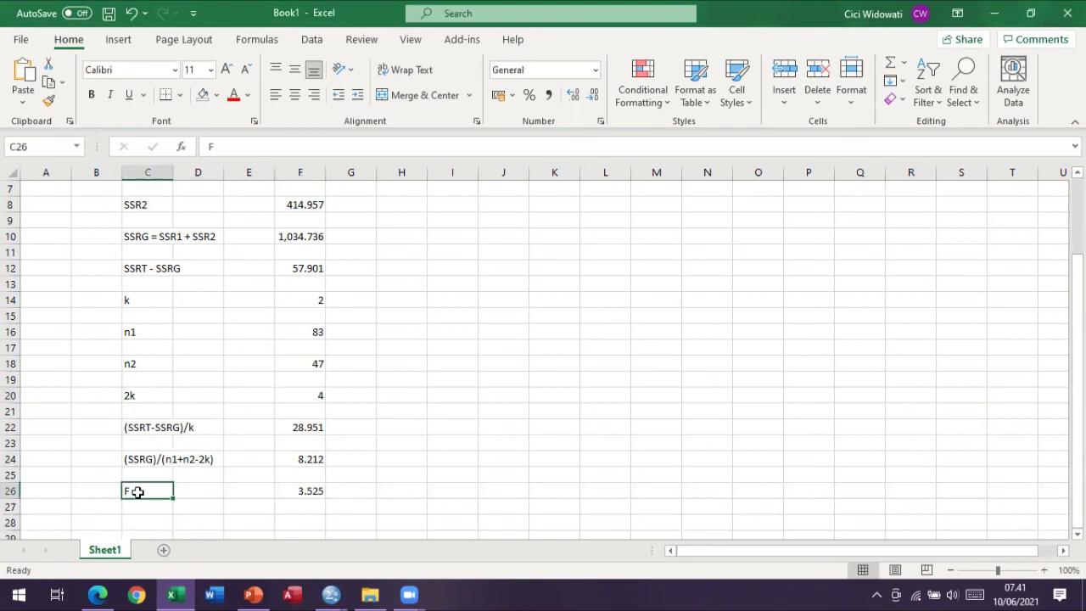
left_click(128, 426)
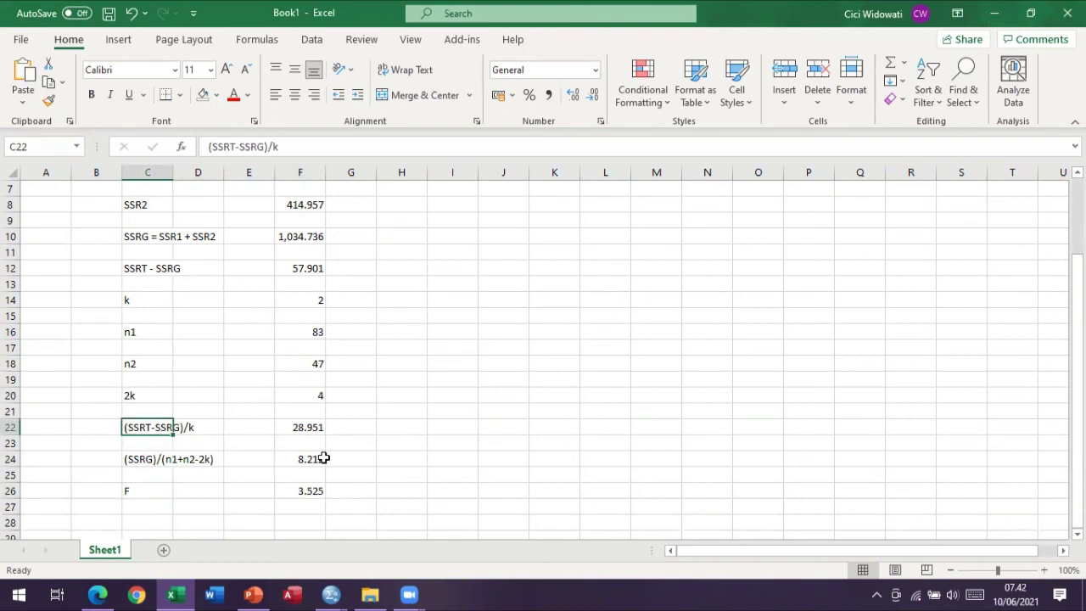
left_click(392, 441)
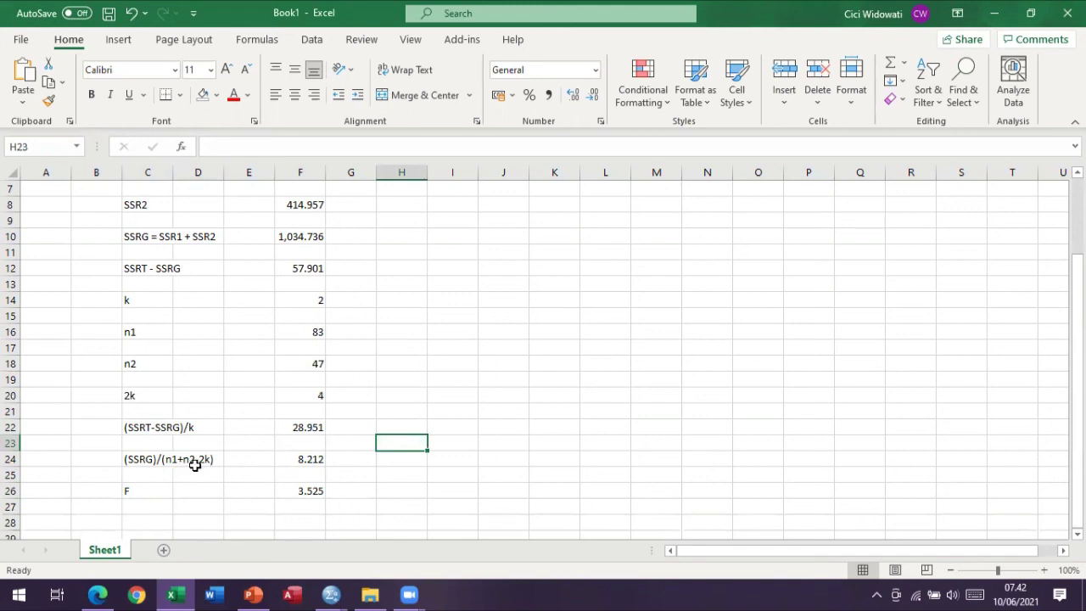
left_click(283, 429)
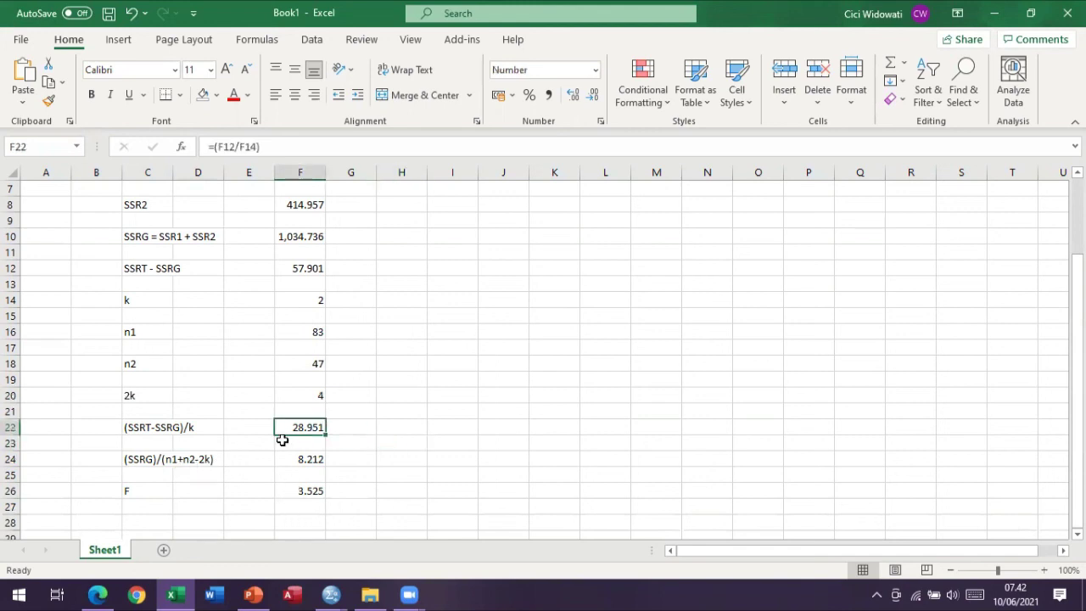
left_click(289, 456)
left_click(287, 422)
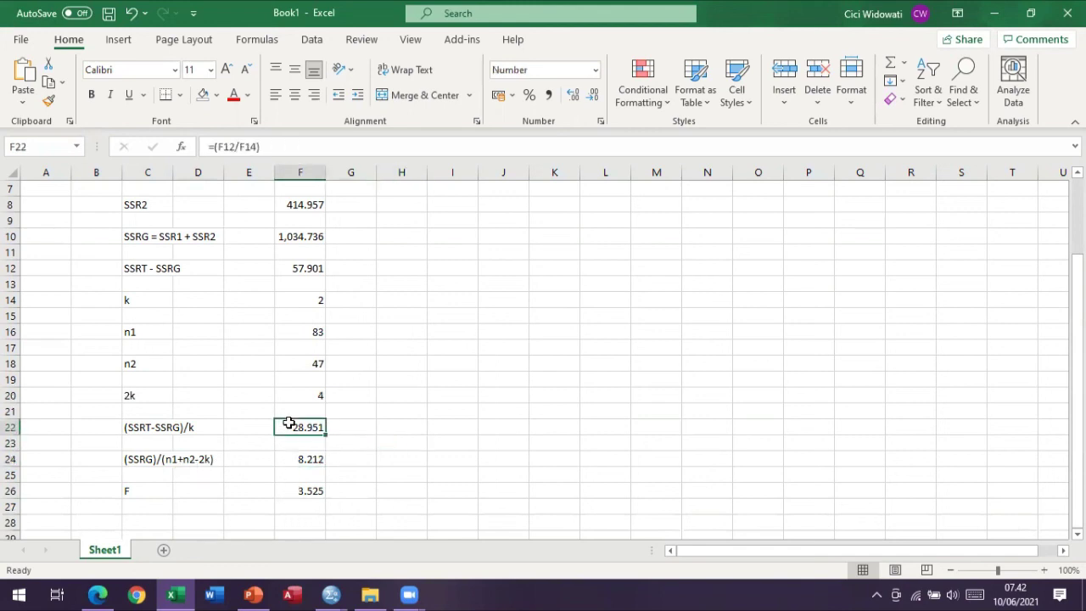
left_click(298, 489)
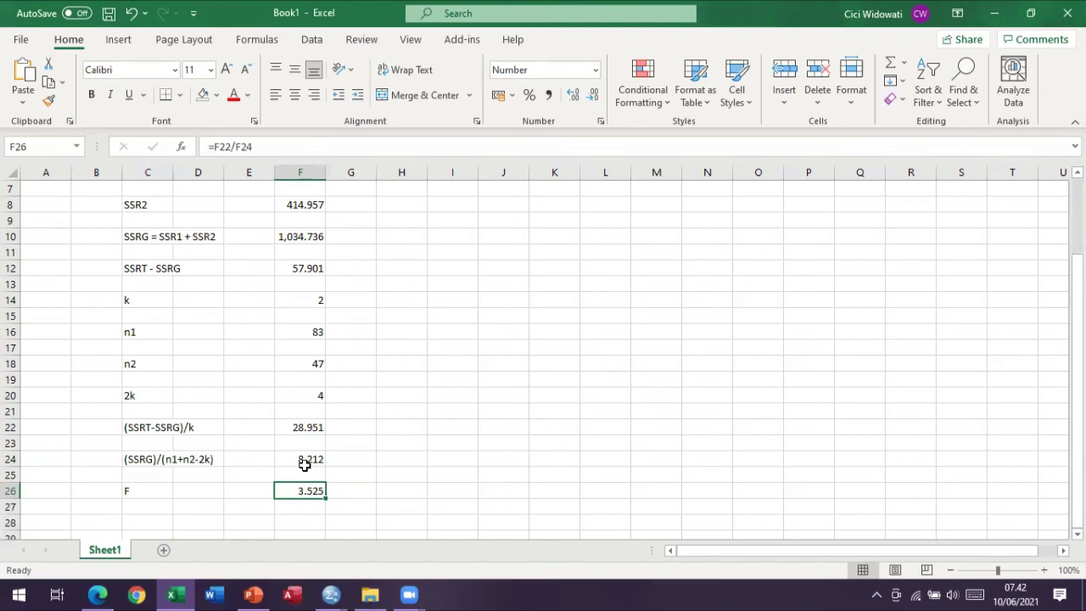
Review the n1, n2 and 2k cells that make up the denominator's n1+n2-2k term
left_click(313, 333)
left_click(308, 366)
left_click(312, 330)
left_click(311, 361)
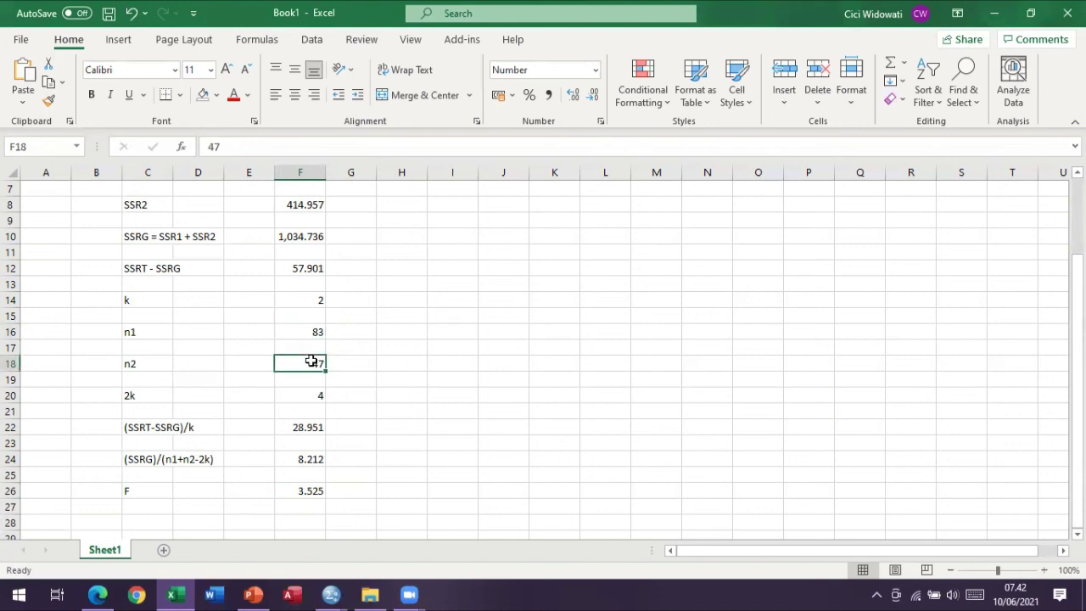
left_click(310, 394)
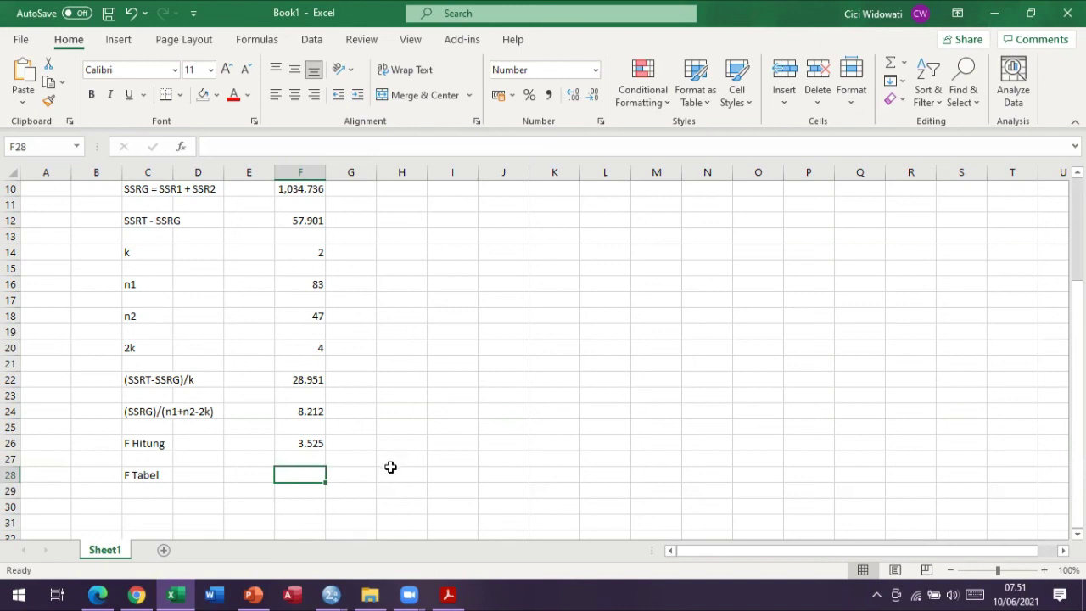
Enter 3.07 as the F Tabel value in cell F28
type("3")
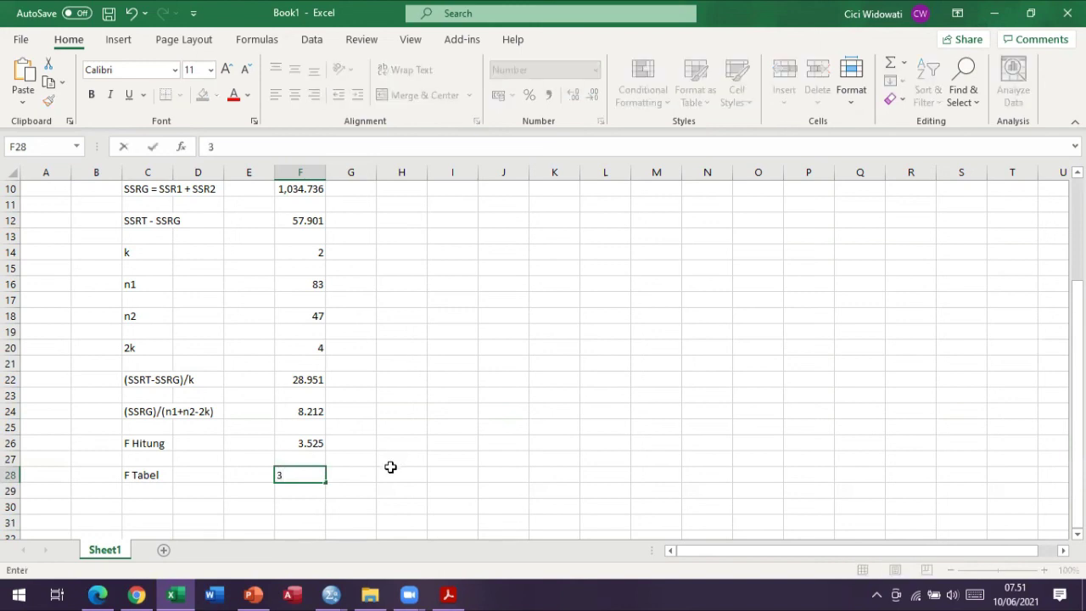
type(".07")
key("Return")
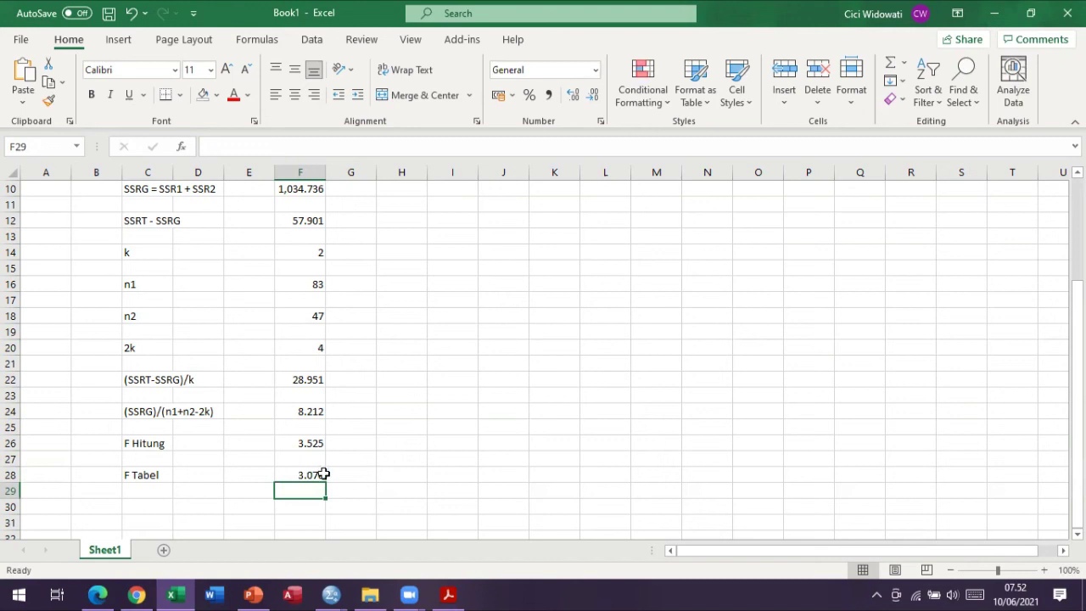
Compare the calculated F Hitung value with the F Tabel value
left_click(315, 442)
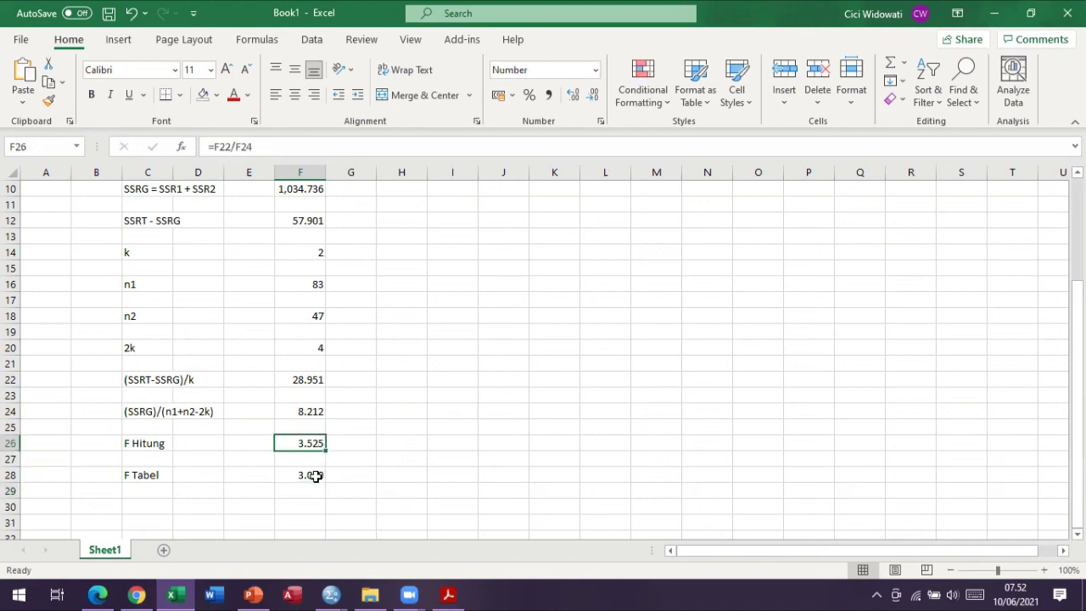
left_click(315, 475)
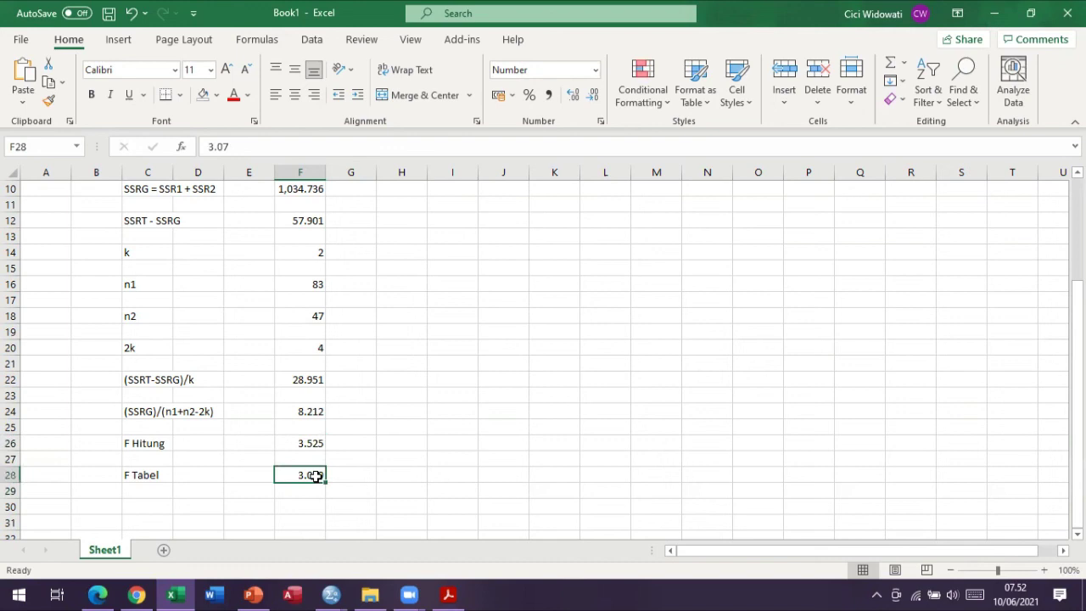
left_click(314, 443)
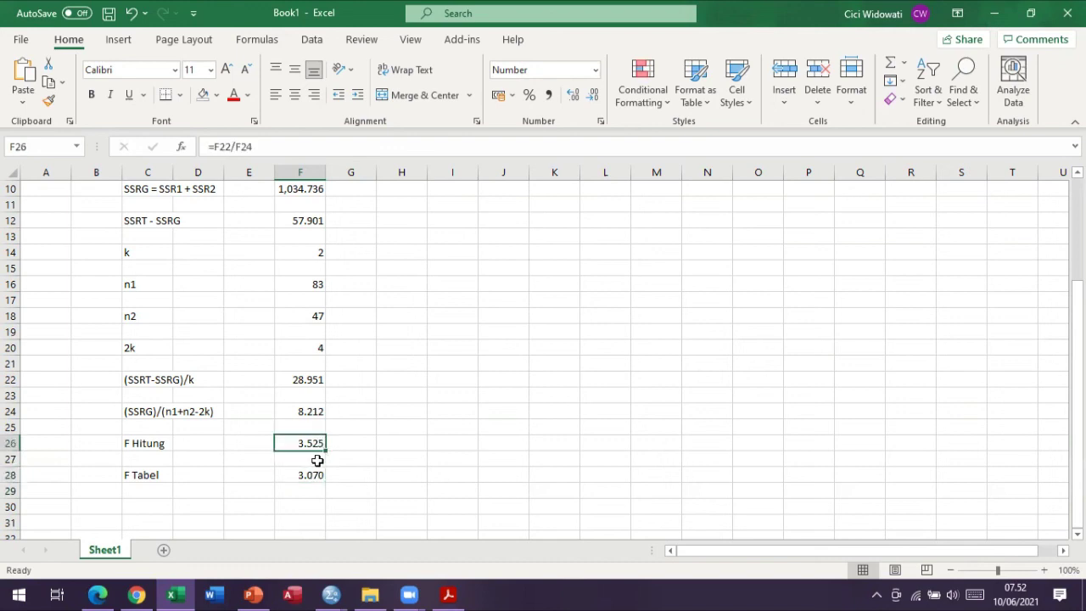
left_click(322, 477)
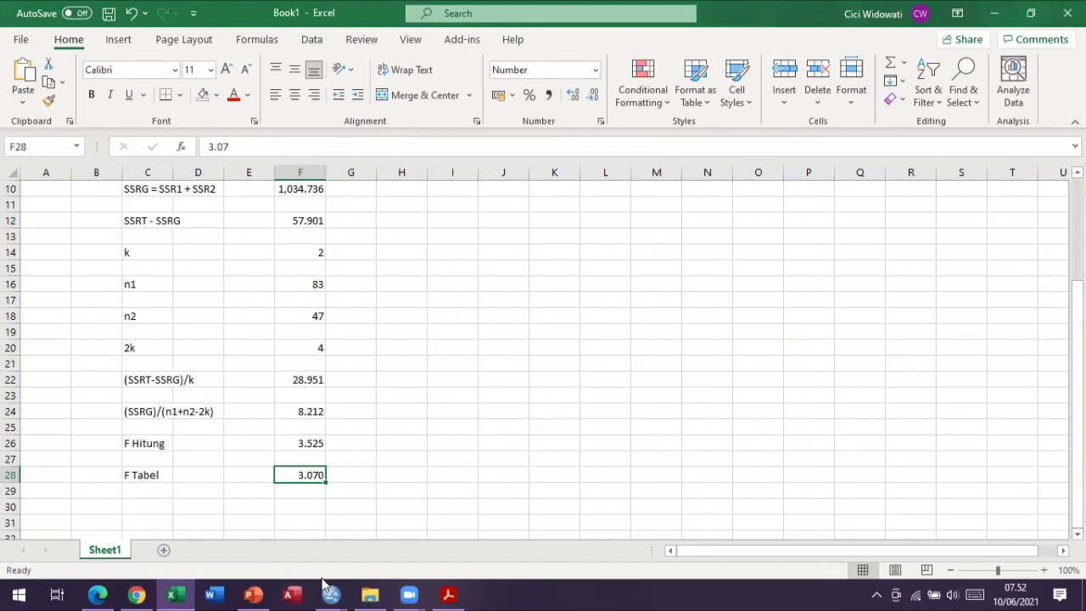
Switch to the PowerPoint presentation and view the Model Teoritis 4 diagram on slide 3
mouse_move(258, 593)
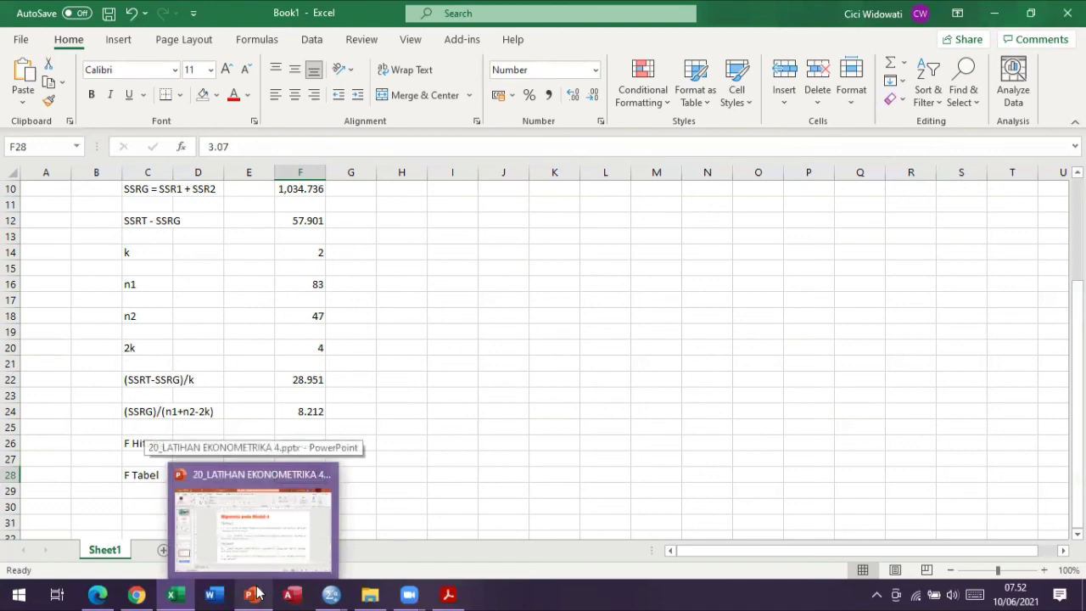
left_click(266, 542)
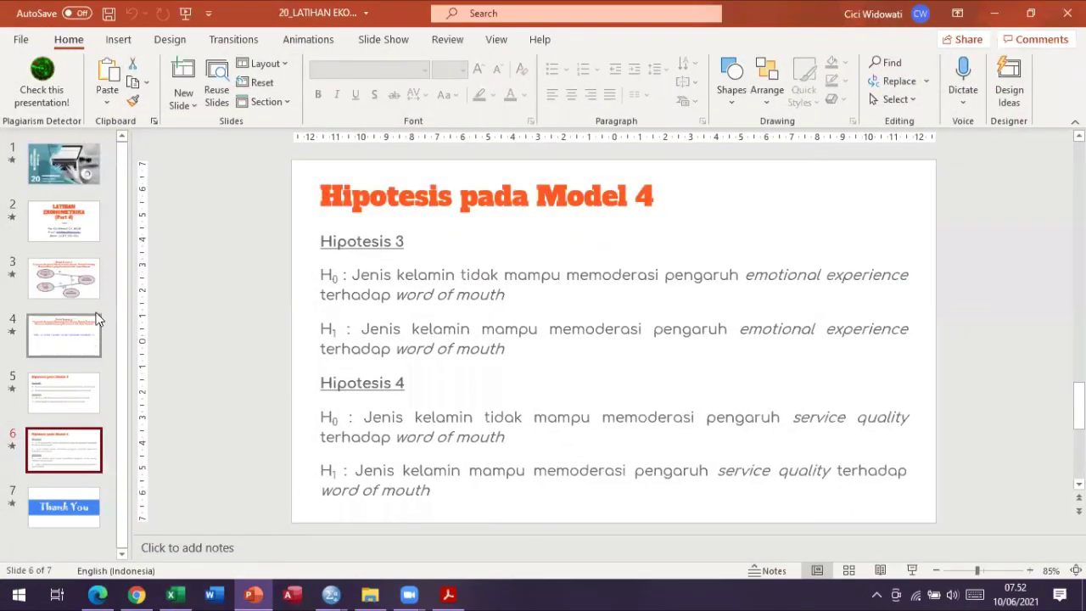
left_click(78, 290)
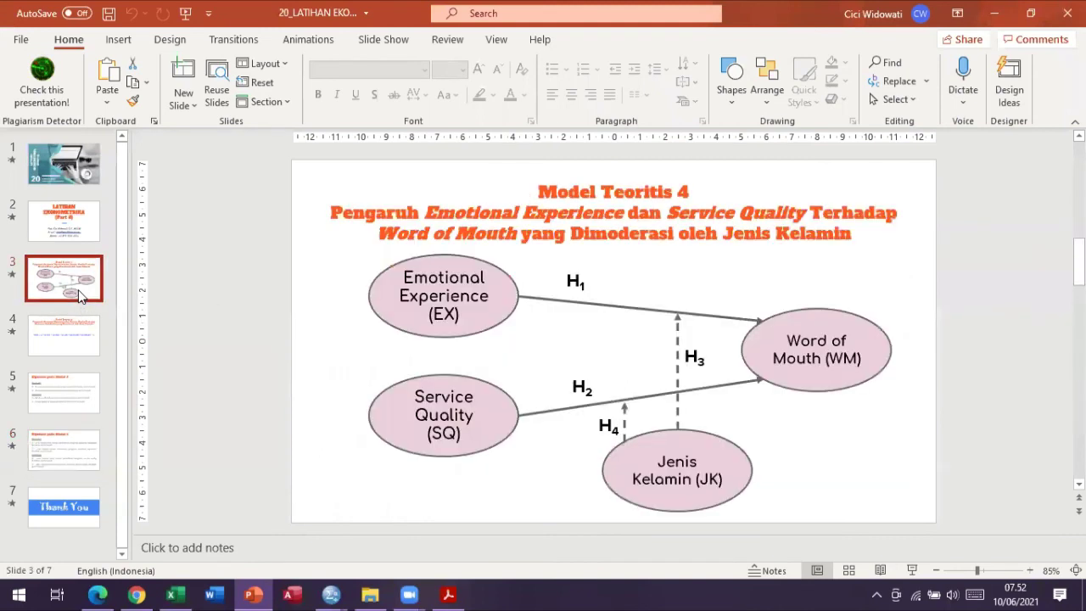